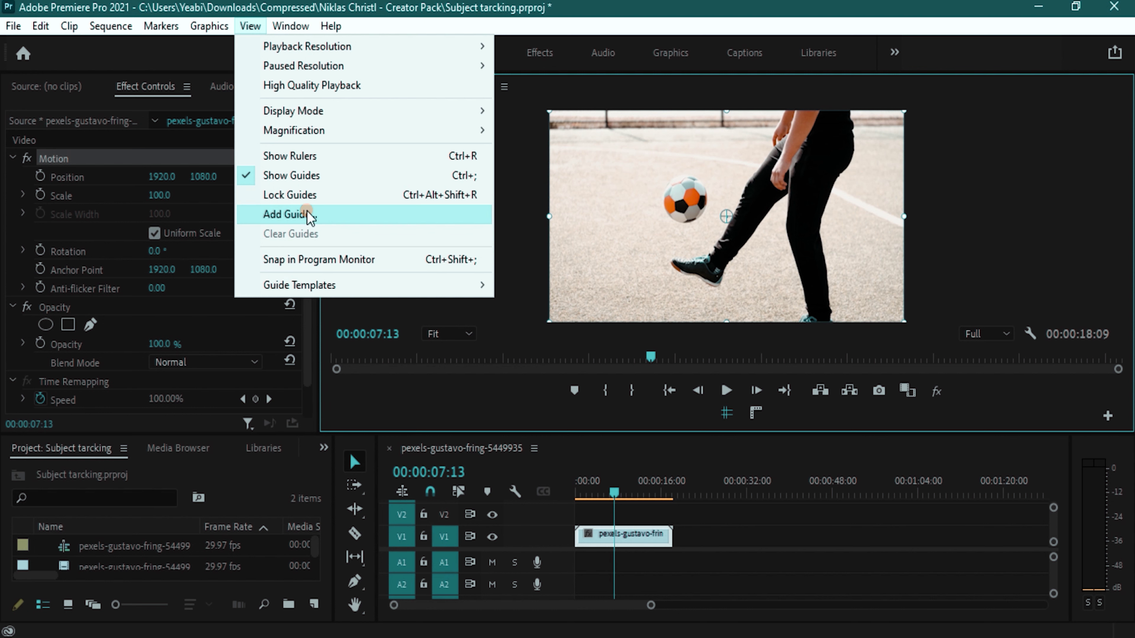
Add a horizontal guide at the 50 percent position across the program frame
left_click(309, 214)
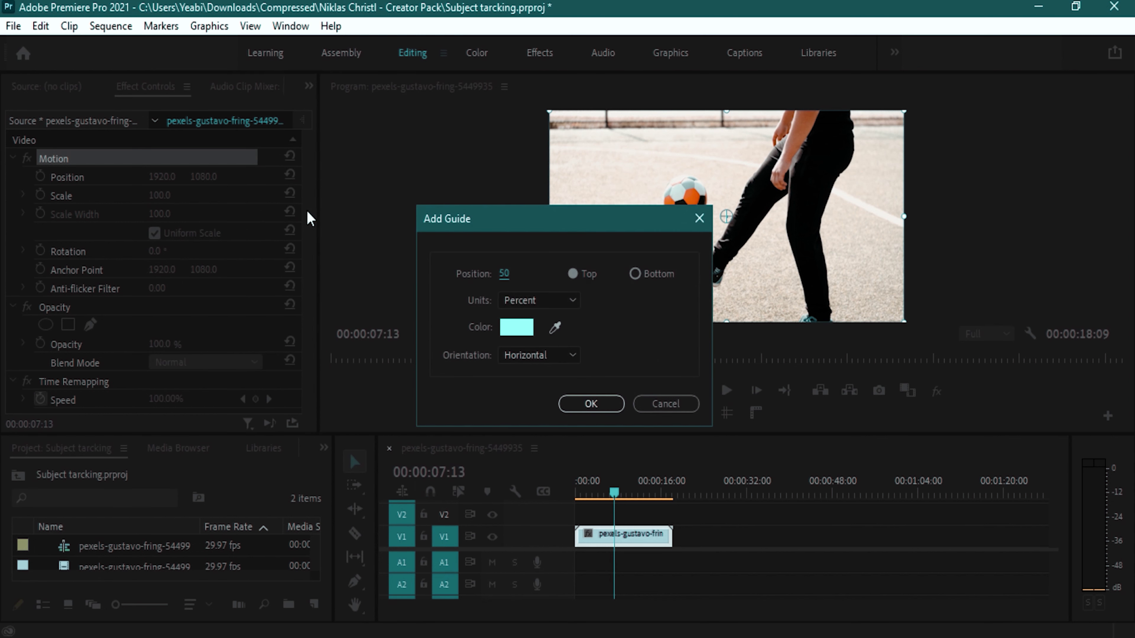
left_click(542, 304)
left_click(539, 336)
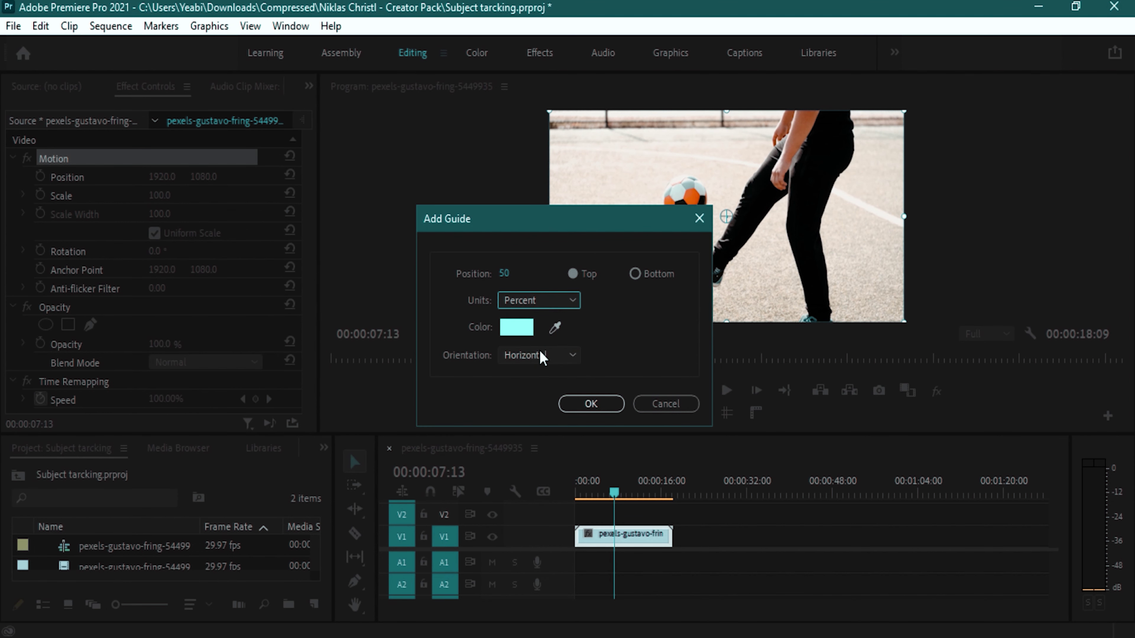
left_click(592, 402)
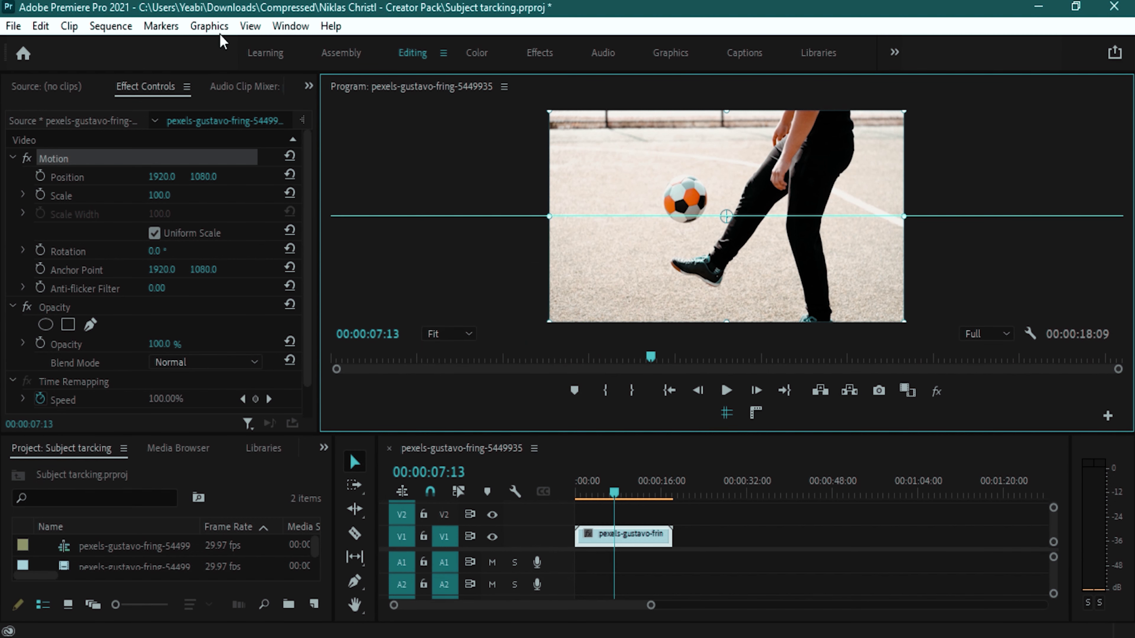
Add a vertical guide at the 50 percent position so both guides cross at the frame's centre
left_click(244, 28)
left_click(298, 217)
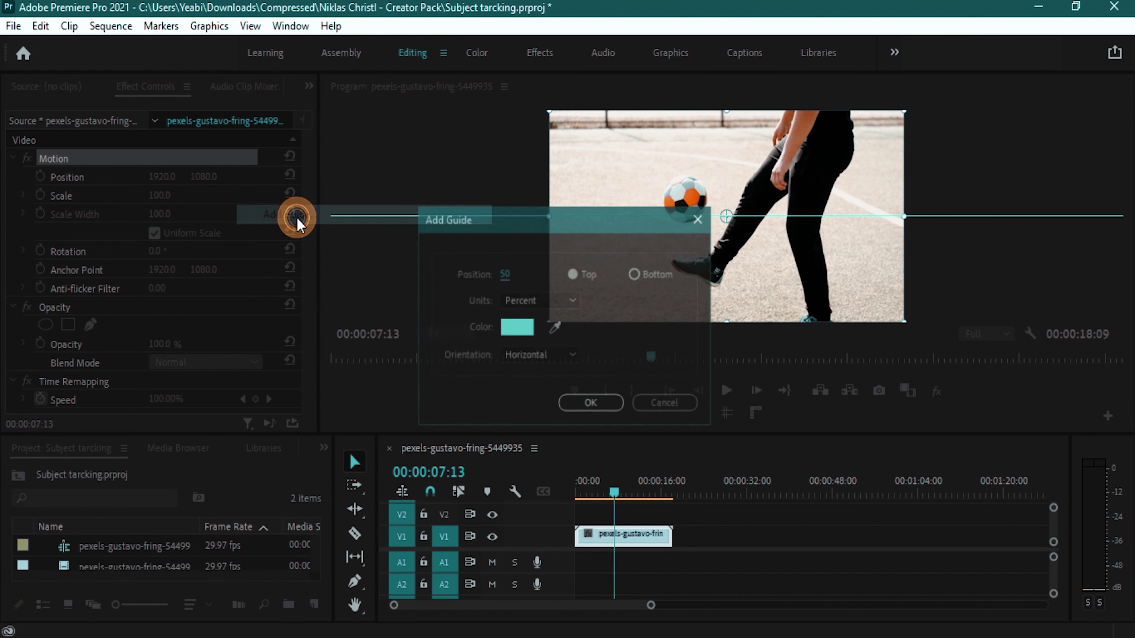
left_click(554, 357)
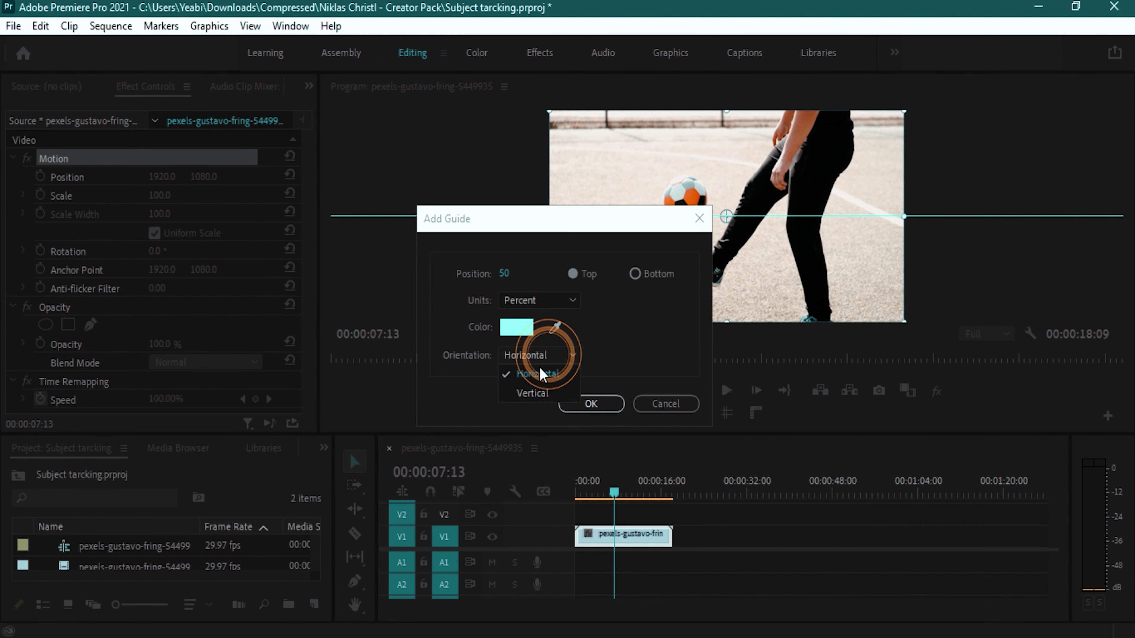
left_click(536, 389)
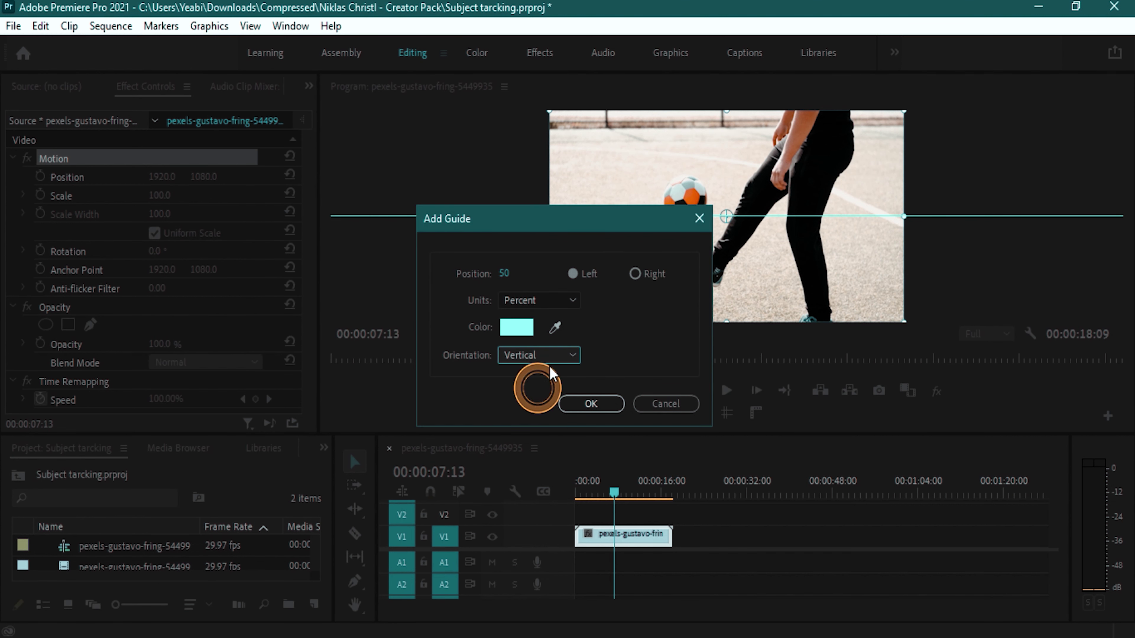
left_click(592, 404)
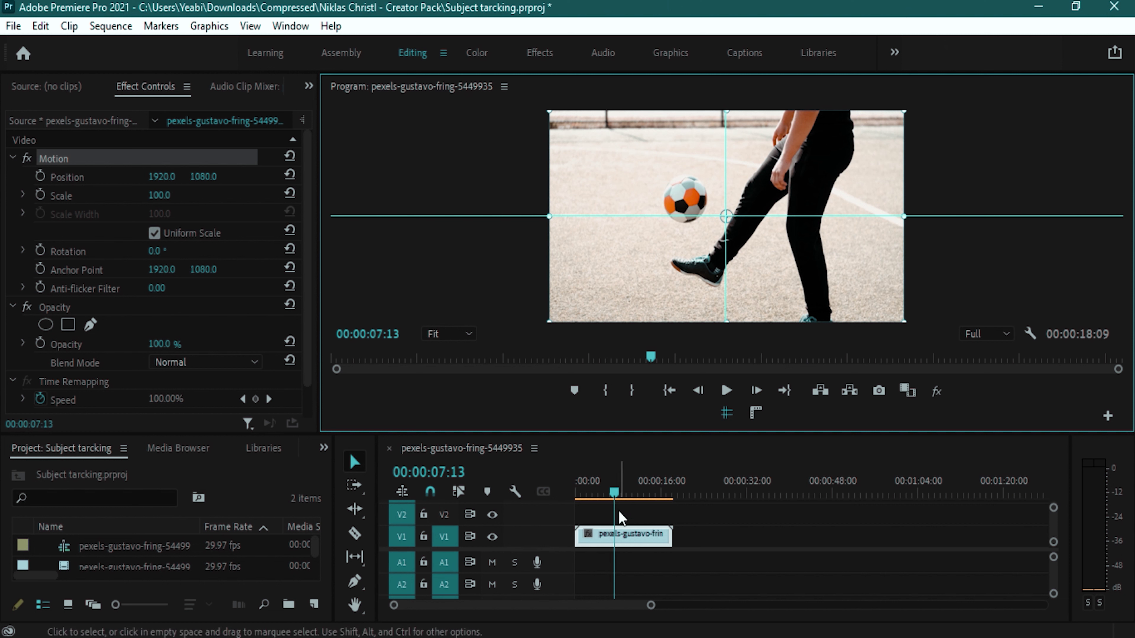
Return the playhead to the start of the clip and set the playback resolution to 1/4
left_click_drag(614, 492, 562, 510)
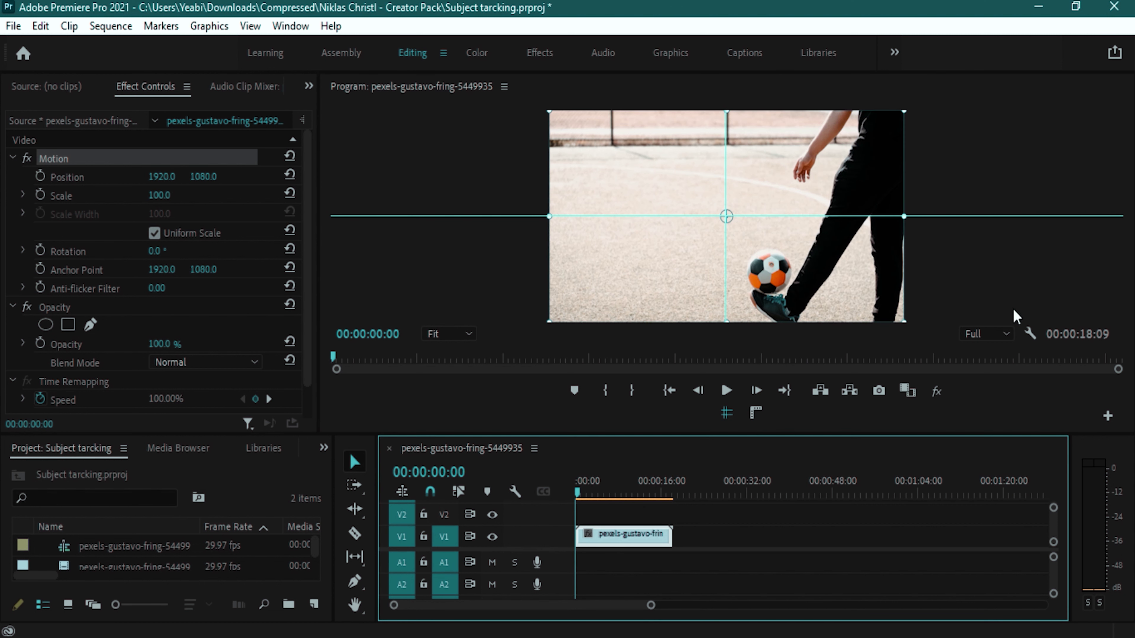
left_click(989, 334)
left_click(988, 381)
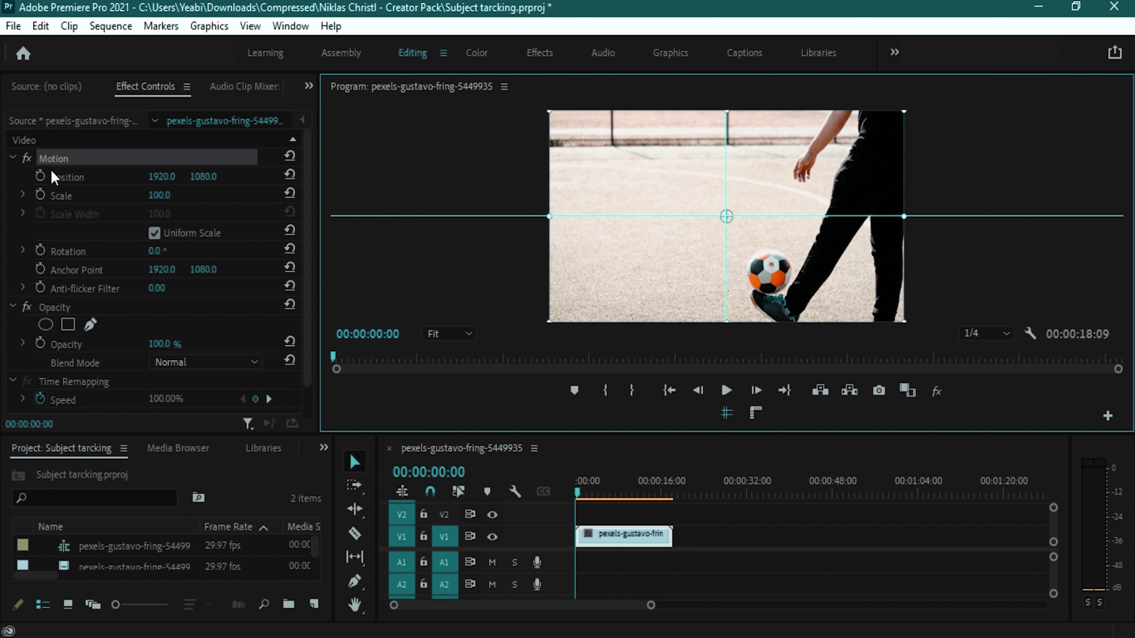
left_click(41, 176)
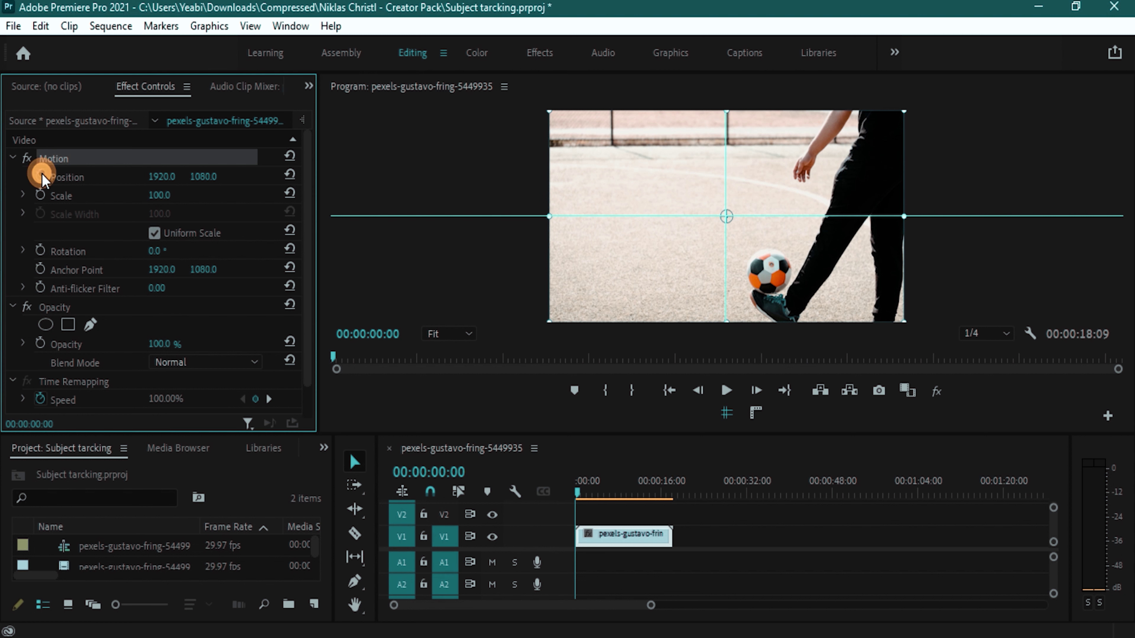
left_click(41, 195)
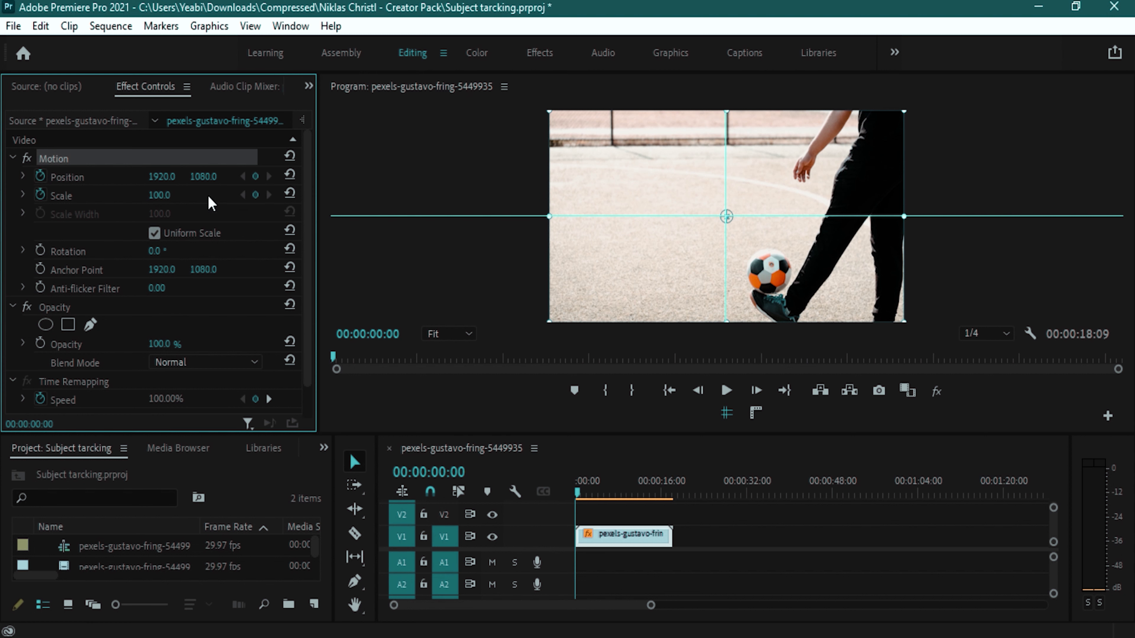
left_click(41, 195)
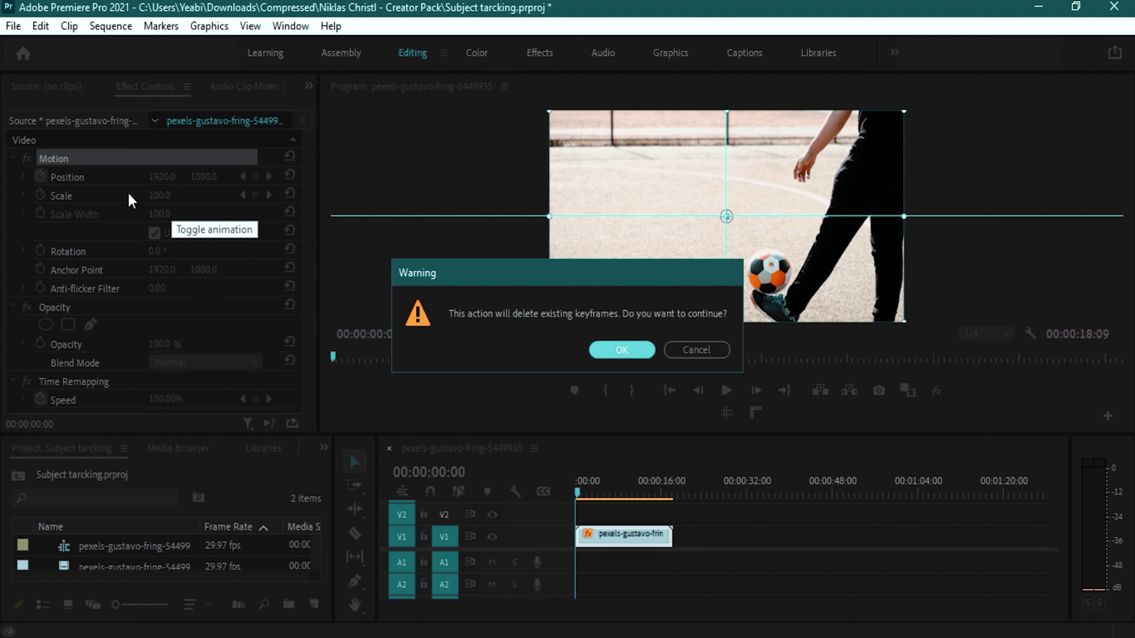
left_click(612, 349)
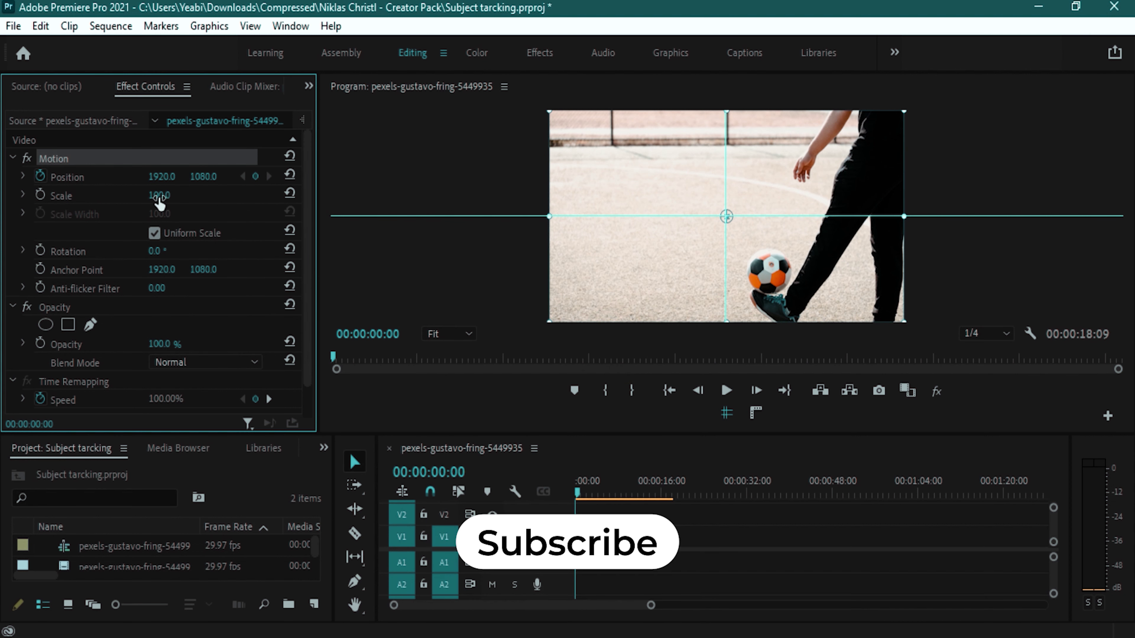
left_click_drag(160, 201, 193, 201)
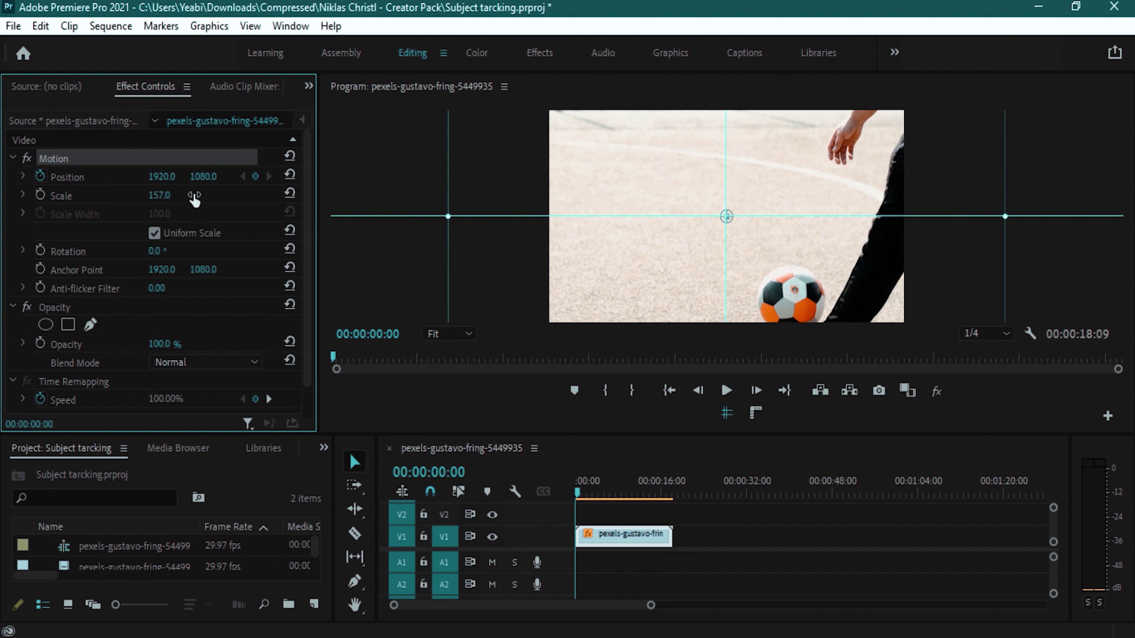
left_click(40, 176)
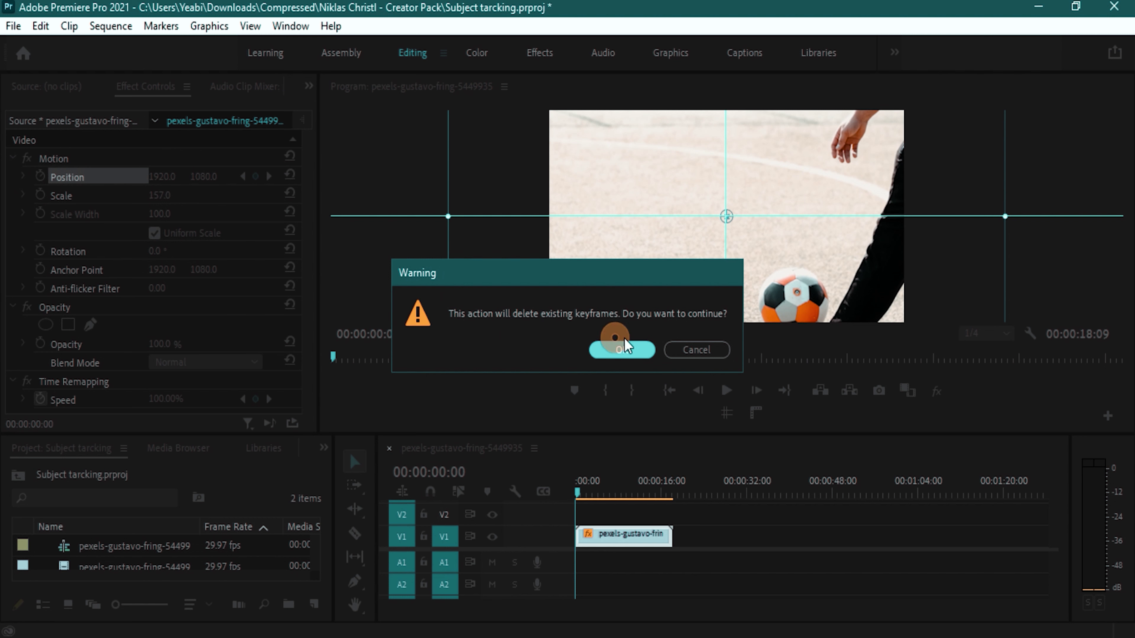
left_click(617, 347)
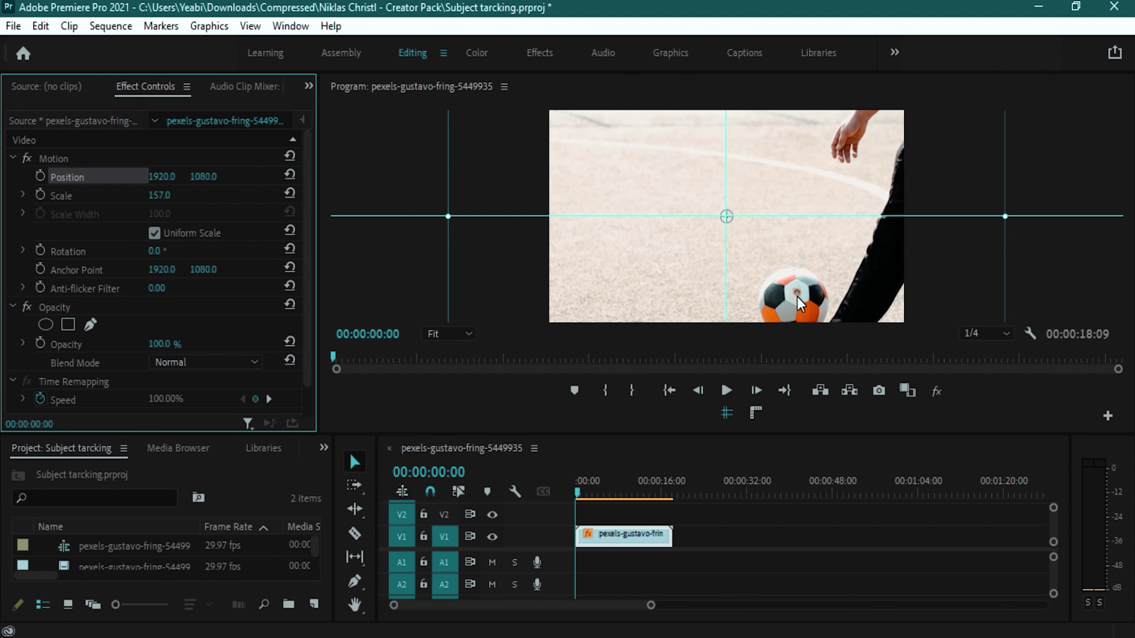
Move the clip to about position 1452, 234 to bring the ball near the guides' crossing, and set its scale to 207
left_click_drag(800, 305, 758, 219)
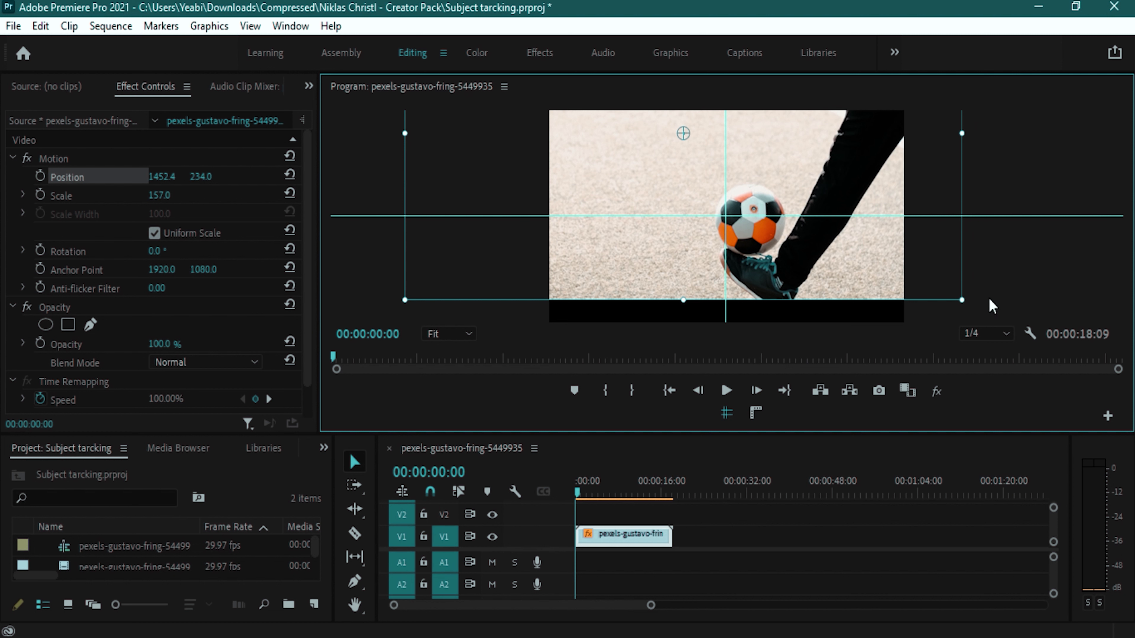
left_click(966, 307)
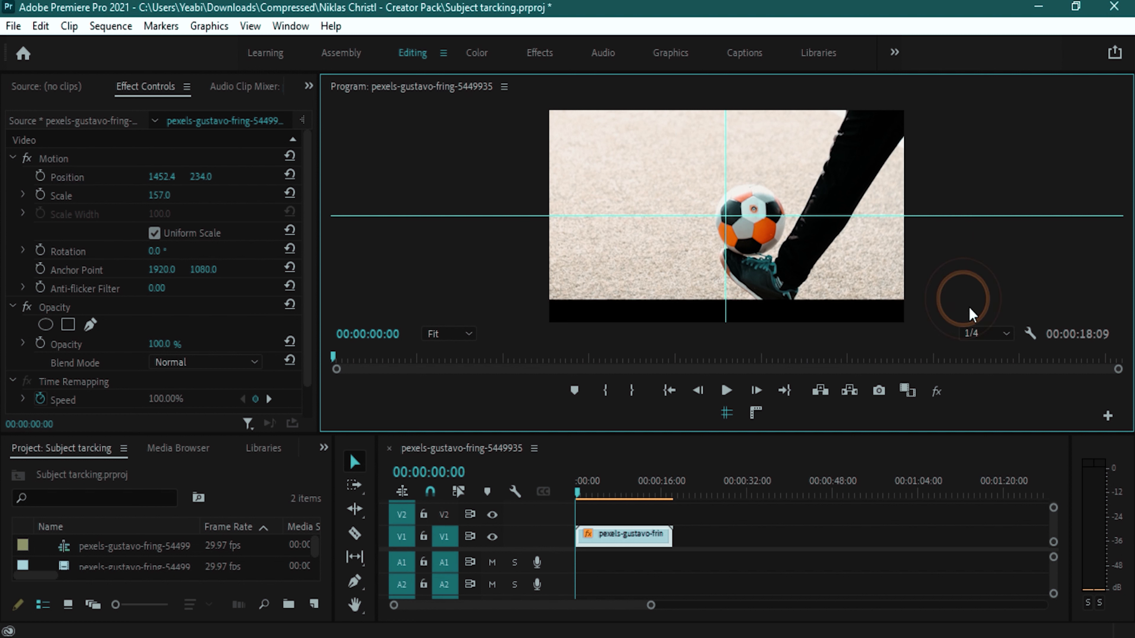
left_click(829, 259)
left_click(159, 195)
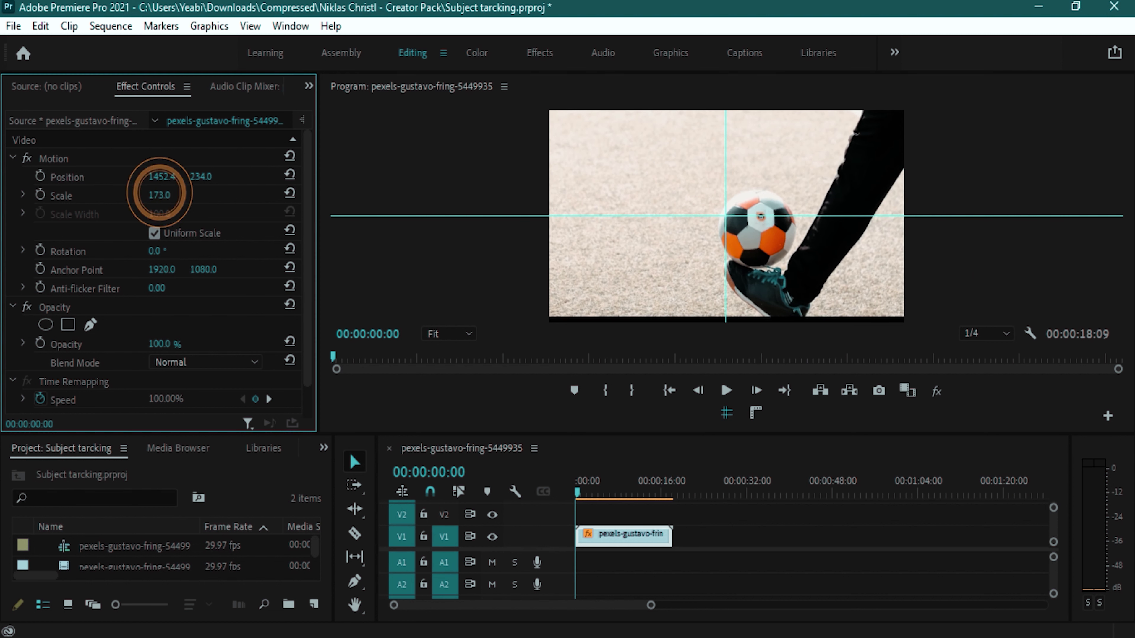
type("207")
key("Return")
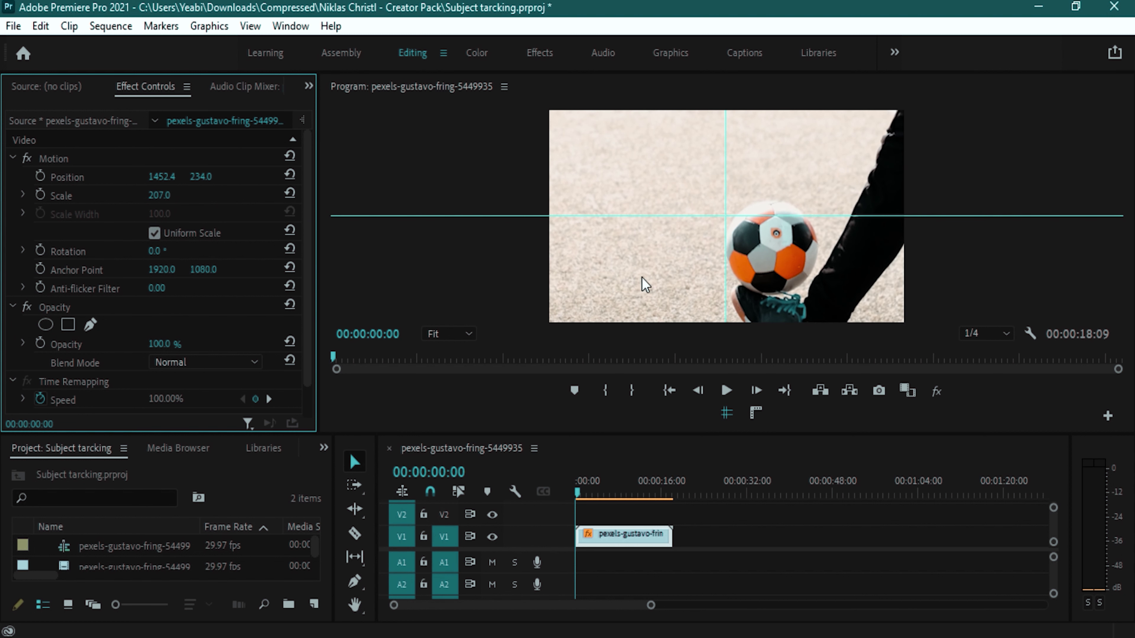
Centre the ball on the guides with the clip at about position 886, 36, and start Position and Scale keyframes on the first frame
left_click(751, 263)
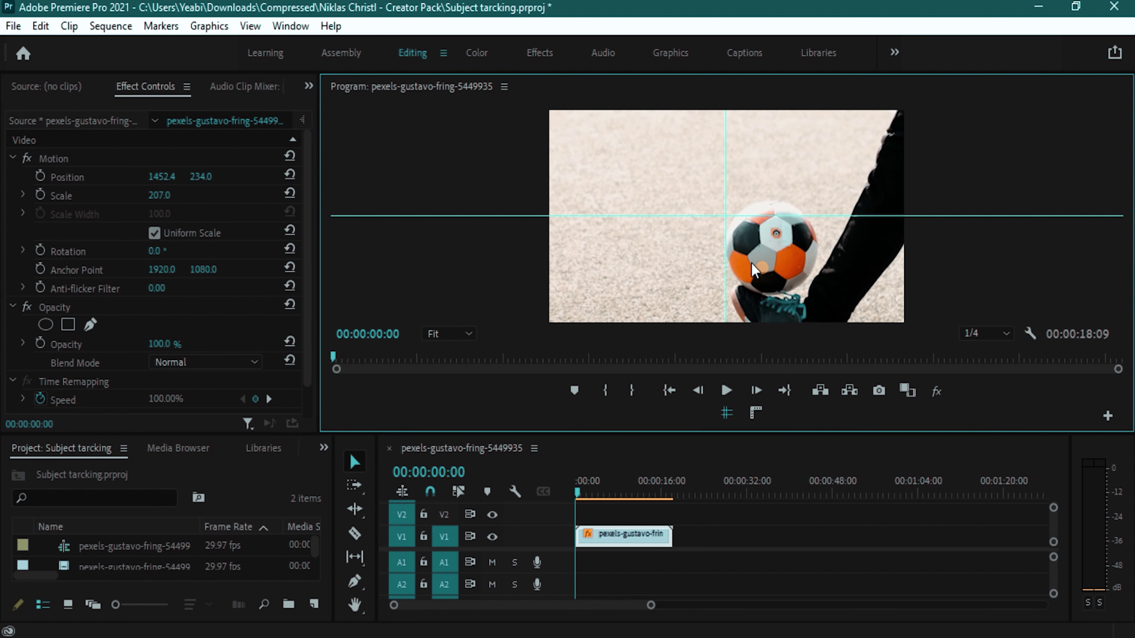
left_click(789, 254)
left_click(692, 186)
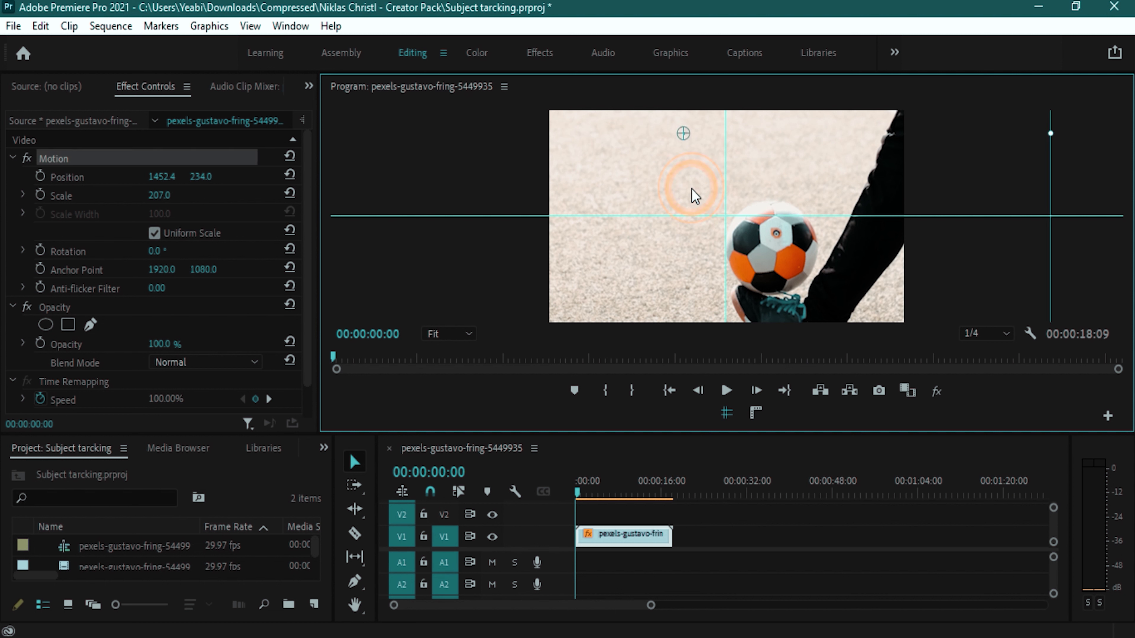
left_click_drag(773, 249, 721, 229)
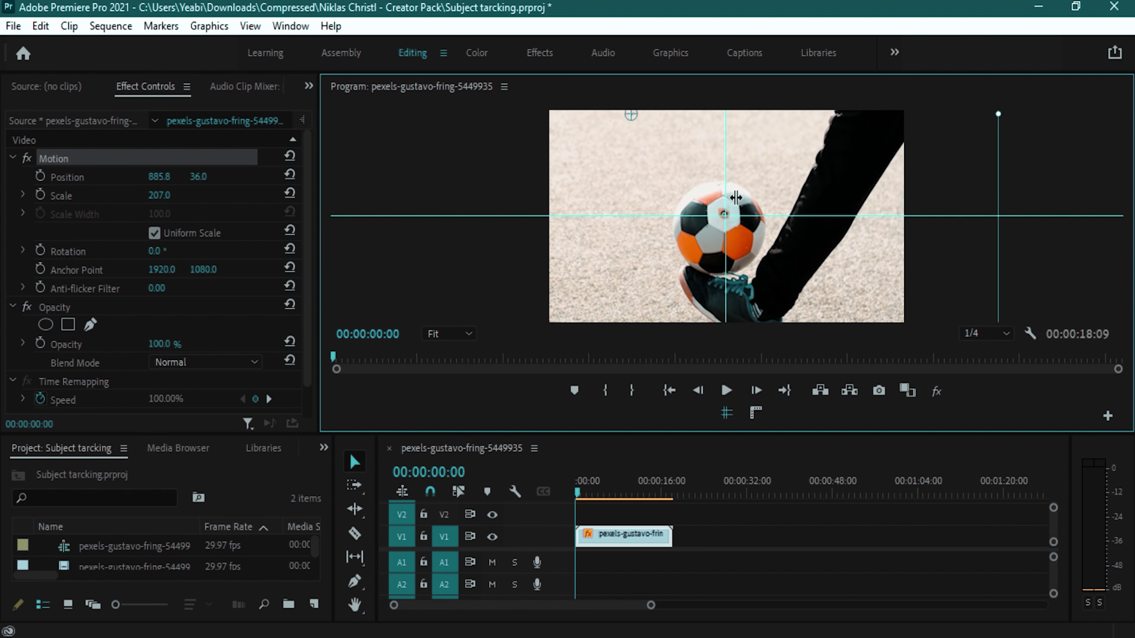
left_click(40, 178)
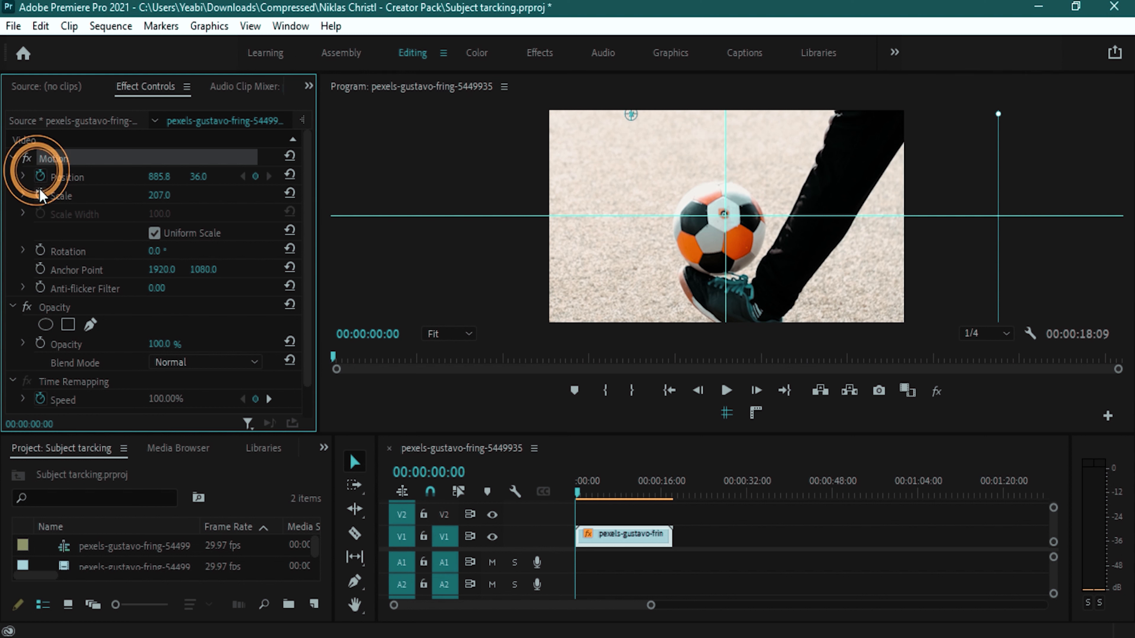
left_click(41, 195)
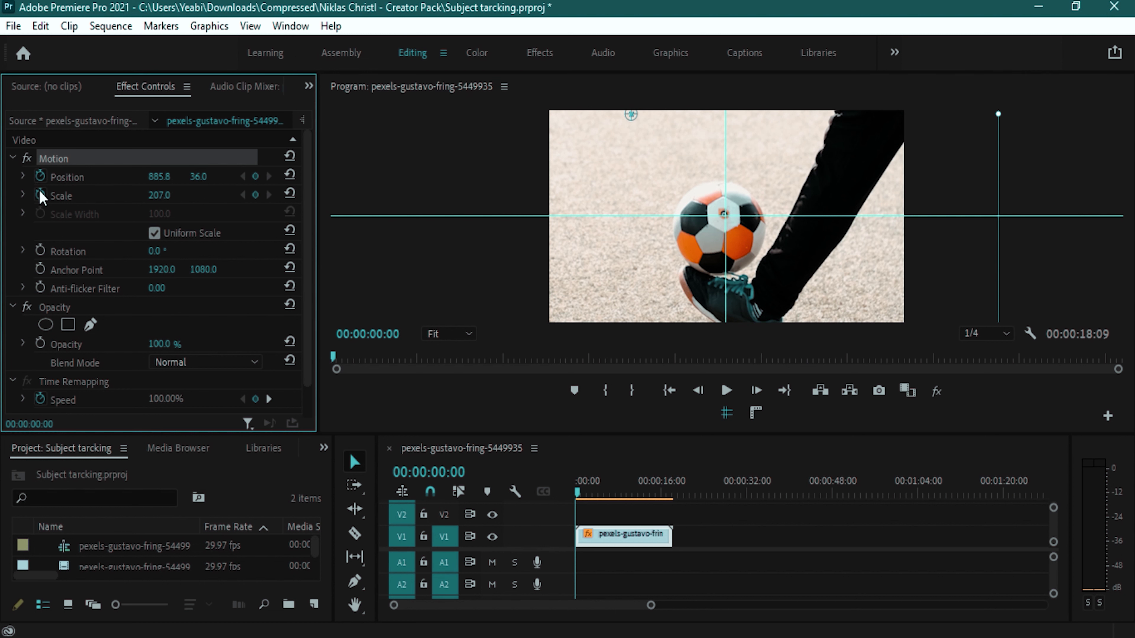
Keyframe the clip's position frame by frame up to 00:00:00:18, keeping the ball centred on the guides
key("Right")
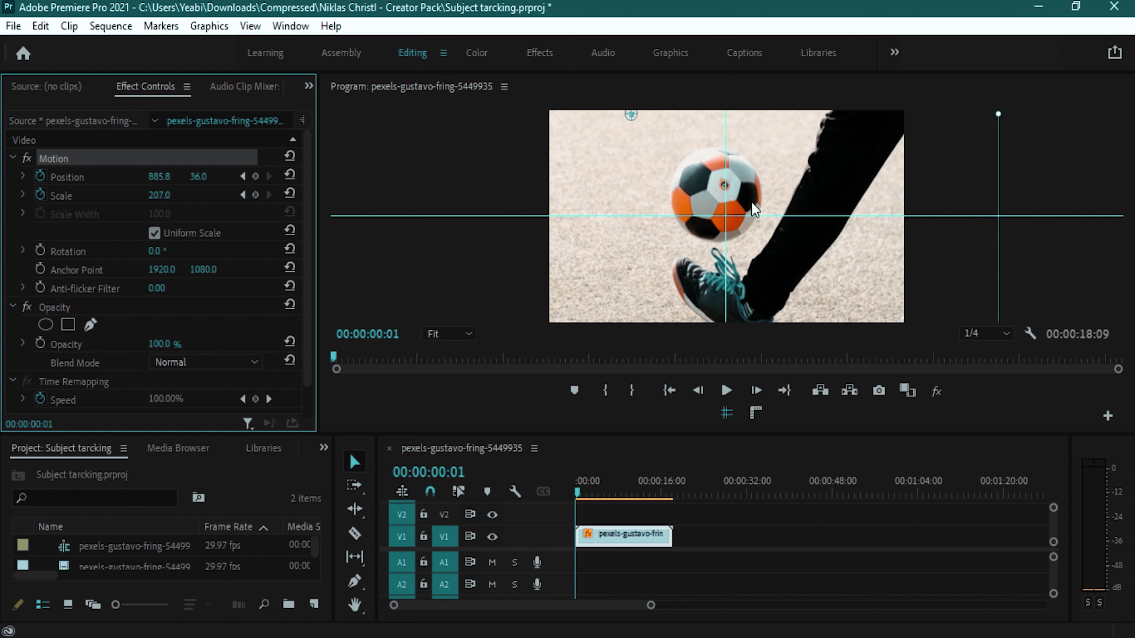
mouse_move(752, 202)
left_mouse_down()
mouse_move(746, 221)
mouse_move(733, 202)
mouse_move(735, 220)
mouse_move(745, 207)
mouse_move(750, 219)
mouse_move(750, 199)
mouse_move(736, 202)
mouse_move(746, 259)
mouse_move(752, 220)
left_mouse_up()
key("Right")
key("Right")
key("Right")
key("Right")
key("Right")
key("Right")
key("Right")
key("Right")
key("Right")
key("Right")
key("Right")
key("Right")
key("Right")
key("Right")
key("Right")
key("Right")
key("Right")
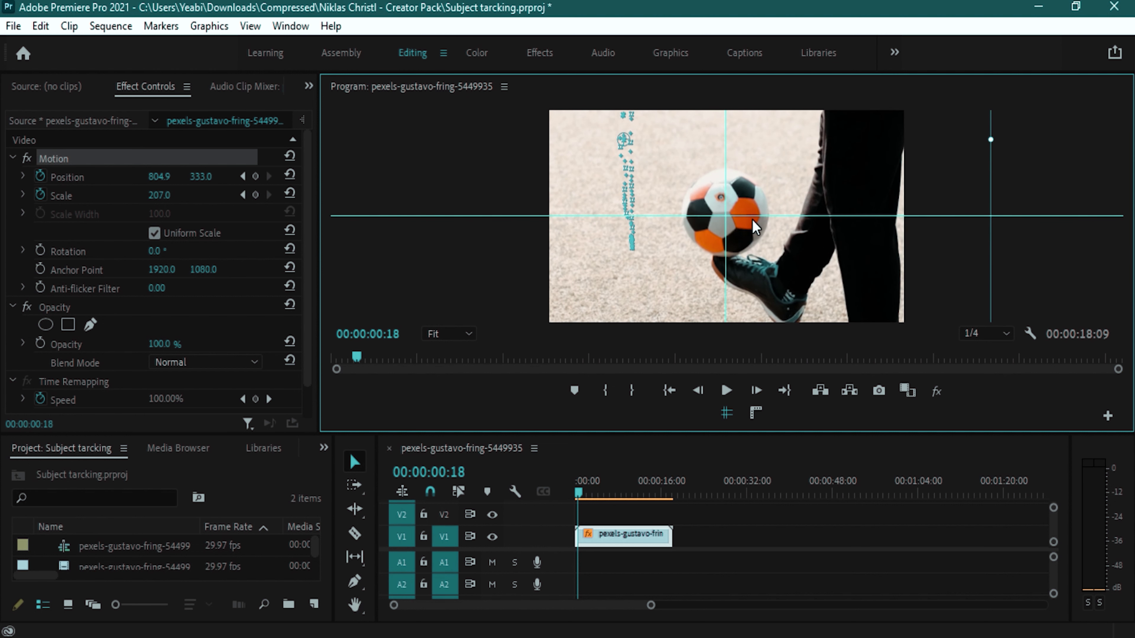
Continue the position keyframes frame by frame from 00:00:00:18 to 00:00:00:25, recentring the ball on the guides
key("Right")
left_click_drag(748, 151, 751, 182)
key("Right")
key("Right")
key("Right")
key("Right")
key("Right")
key("Right")
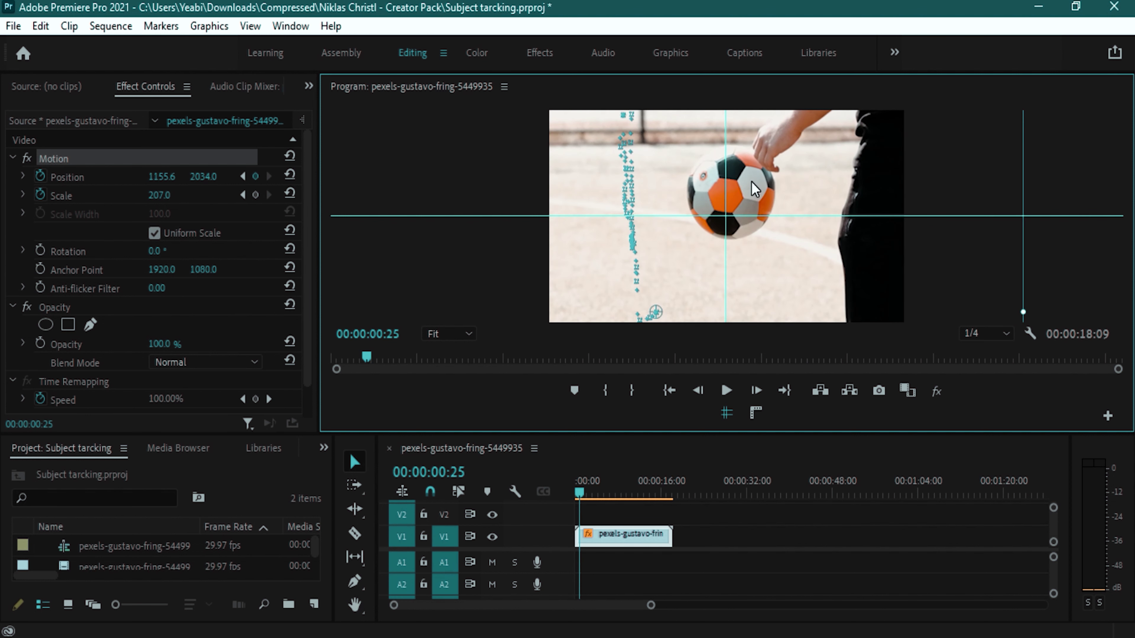
Raise the clip's scale to 221 around 00:00:00:25 and recentre the ball, continuing to 00:00:00:27
left_click_drag(158, 195, 169, 196)
mouse_move(748, 179)
left_mouse_down()
mouse_move(738, 208)
mouse_move(750, 209)
mouse_move(746, 176)
mouse_move(748, 187)
left_mouse_up()
key("Right")
key("Right")
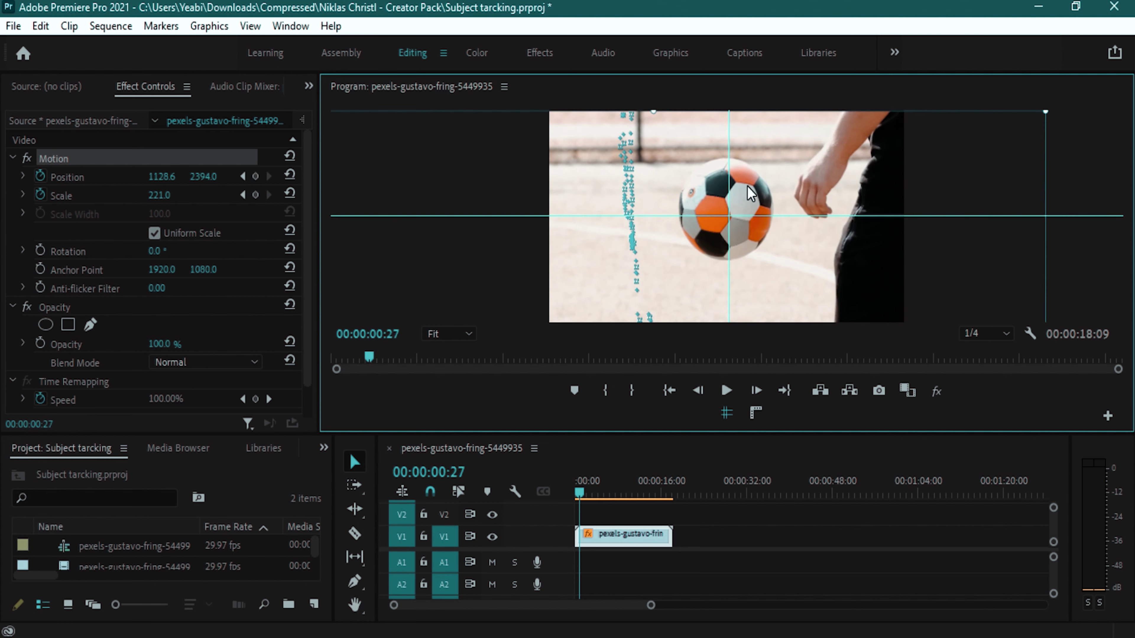
Recentre the ball with position keyframes from 00:00:00:27 to 00:00:01:01, following its rightward and downward motion
key("Right")
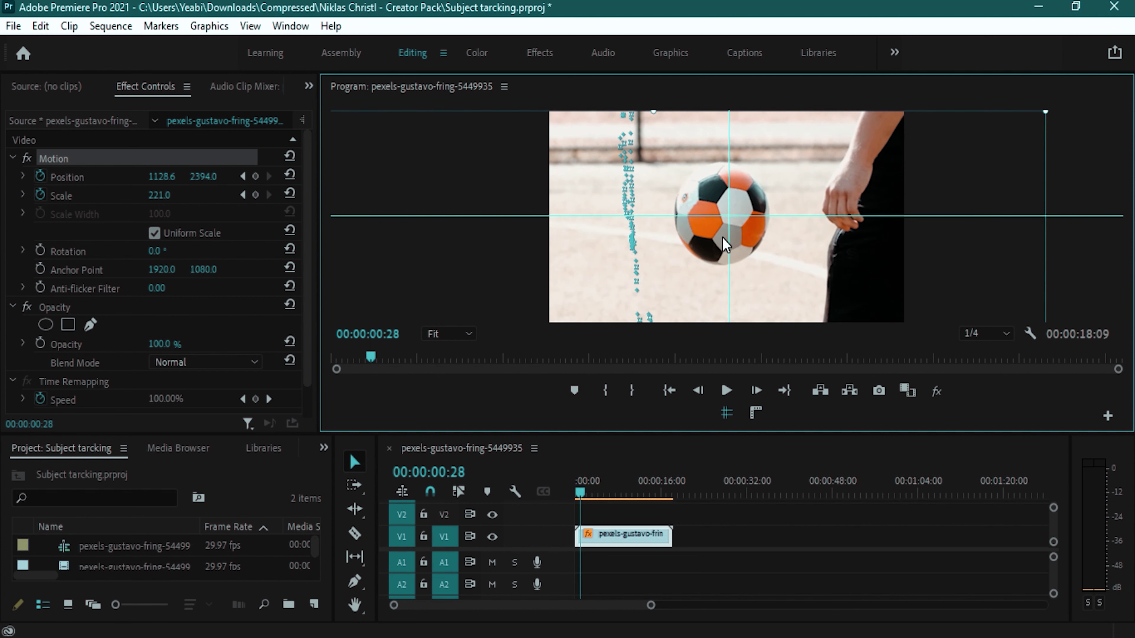
key("Right")
left_click_drag(747, 238, 760, 223)
key("Right")
key("Right")
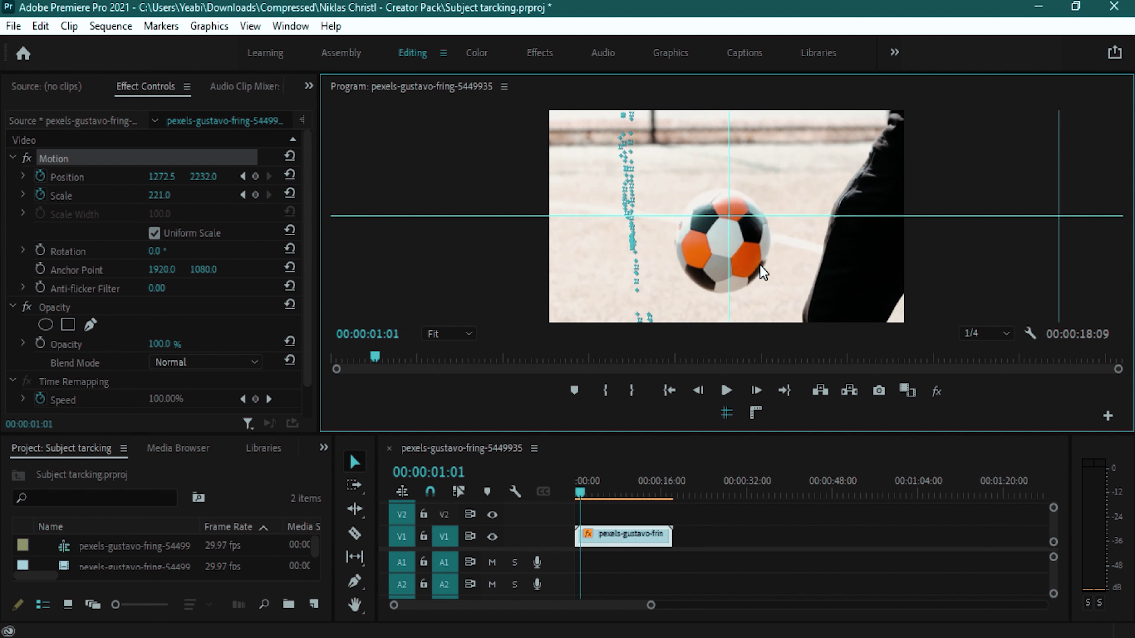
Keyframe the clip's position frame by frame from 00:00:01:01 to 00:00:01:15 so the ball stays on the guides' crossing
left_click_drag(760, 264, 762, 228)
key("Right")
key("Right")
key("Right")
left_click_drag(742, 267, 754, 216)
key("Right")
key("Right")
key("Right")
left_click_drag(755, 169, 742, 205)
key("Right")
key("Right")
key("Right")
key("Right")
key("Right")
key("Right")
left_click_drag(760, 234, 750, 255)
key("Right")
key("Right")
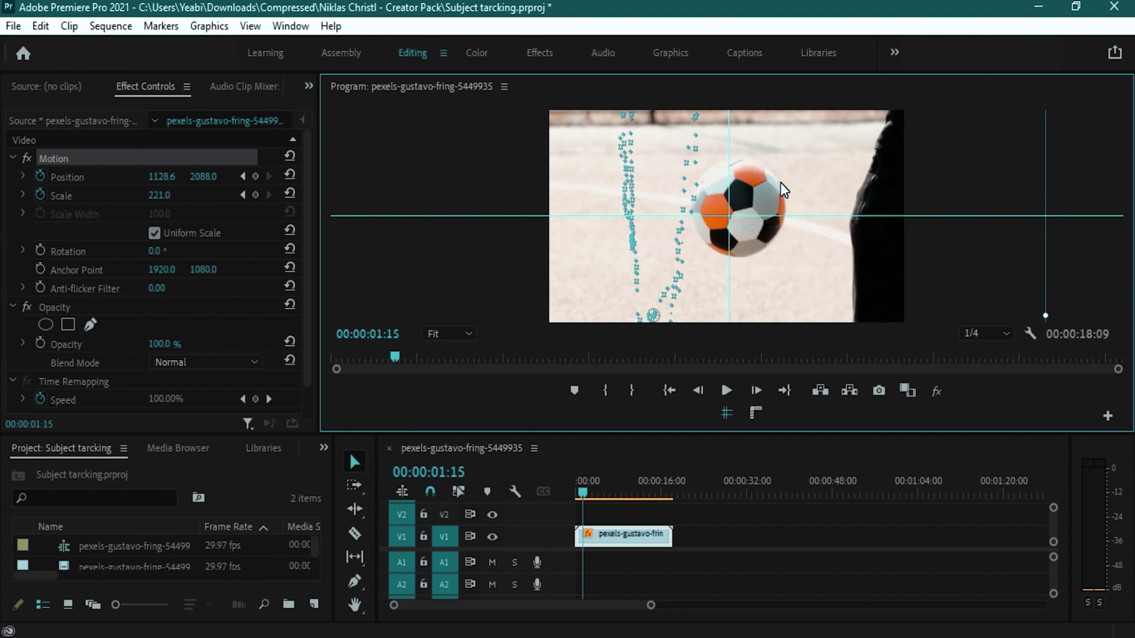
Extend the ball-centring position keyframes frame by frame from 00:00:01:15 to 00:00:02:01
left_click_drag(780, 170, 763, 188)
key("Right")
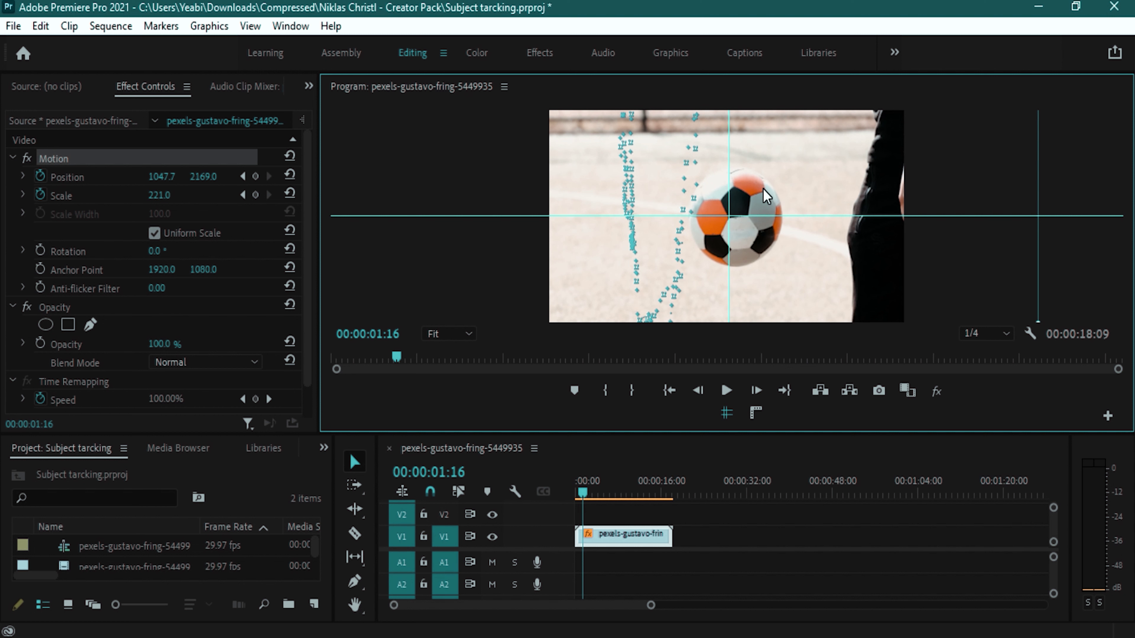
key("Right")
key("Right")
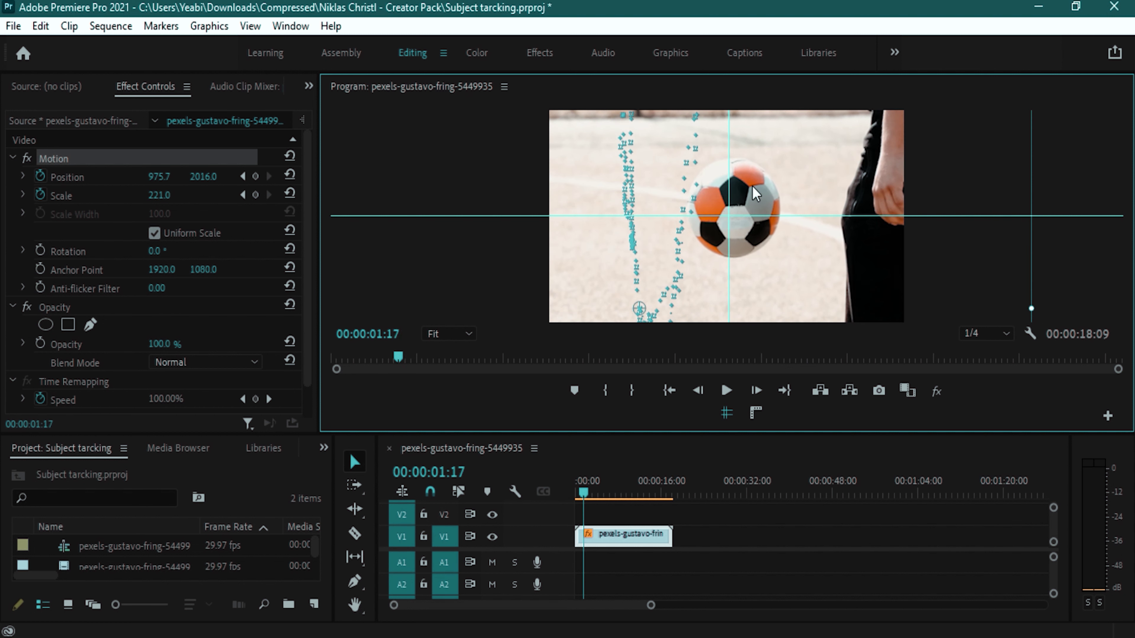
left_click_drag(774, 271, 760, 235)
key("Right")
key("Right")
key("Right")
key("Right")
key("Right")
key("Right")
key("Right")
key("Right")
key("Right")
key("Right")
left_click_drag(747, 162, 759, 239)
key("Right")
key("Right")
key("Right")
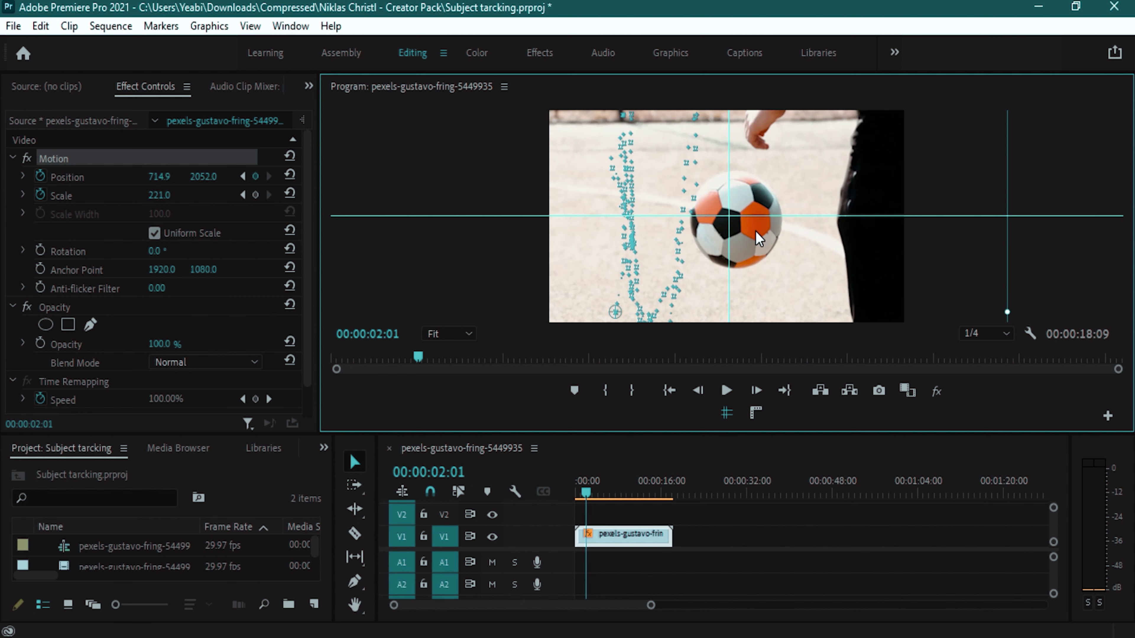
Recentre the ball on the guides with position keyframes frame by frame from 00:00:02:01 to 00:00:02:14
key("Right")
key("Right")
key("Right")
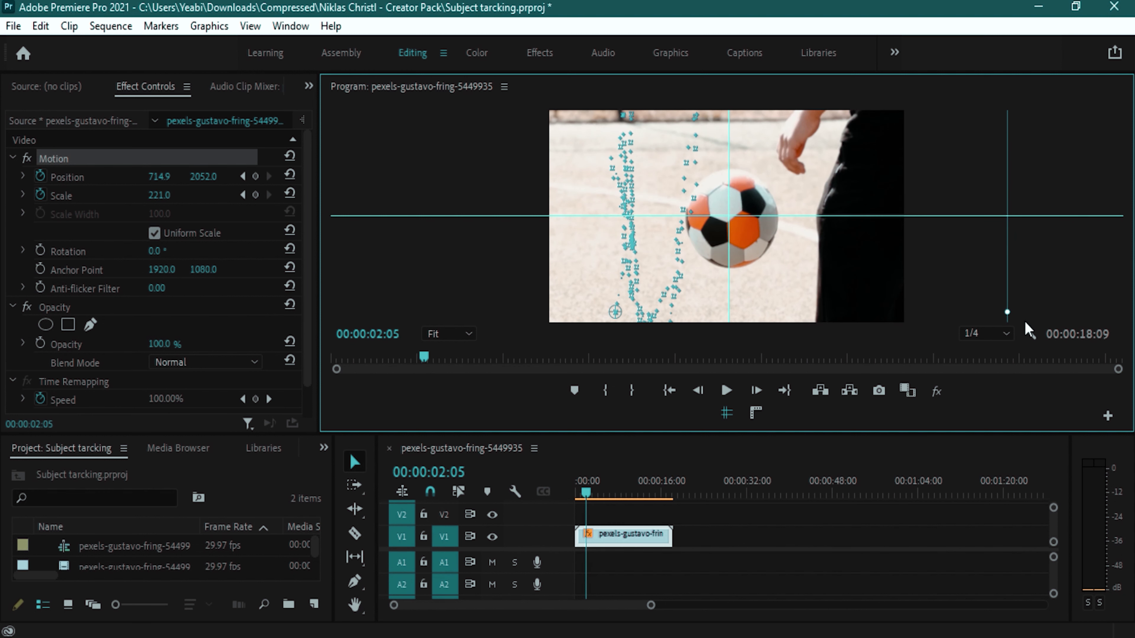
key("Right")
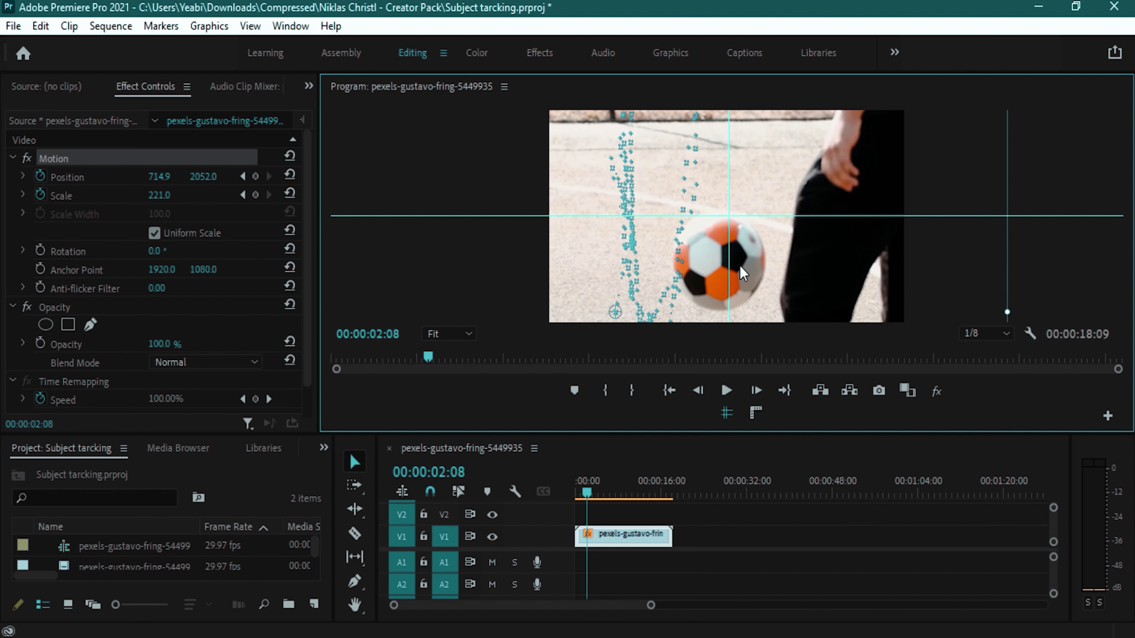
key("Right")
key("Right")
left_click_drag(732, 309, 742, 252)
key("Right")
key("Right")
key("Right")
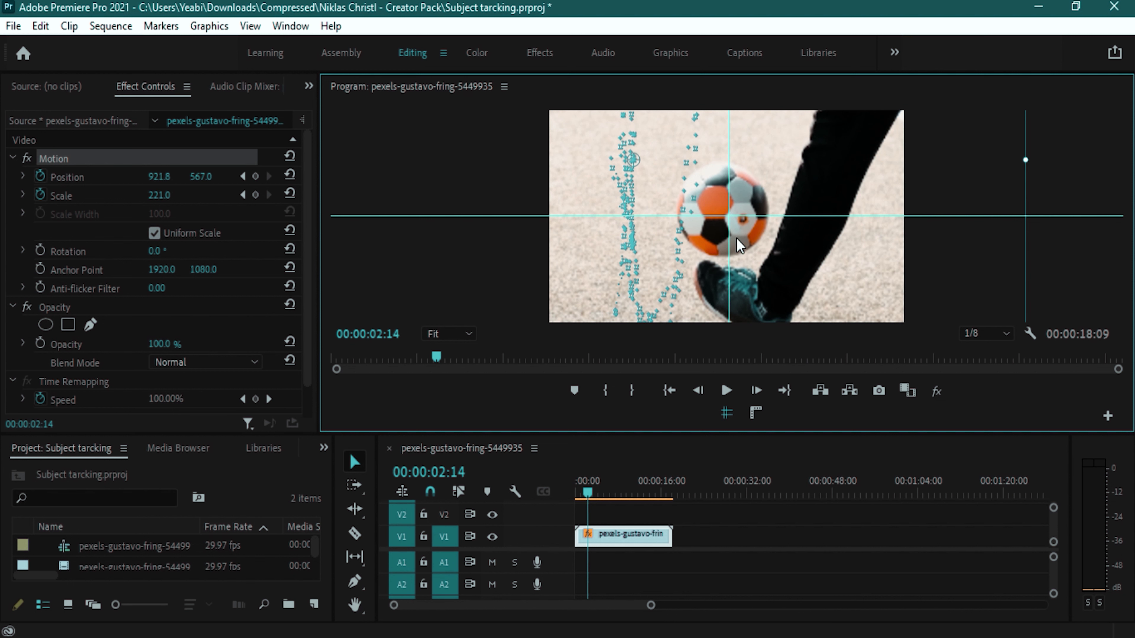
Keyframe the clip's position from 00:00:02:14 to 00:00:02:29 to hold the ball on the guides' crossing
key("Right")
left_click_drag(740, 172, 741, 222)
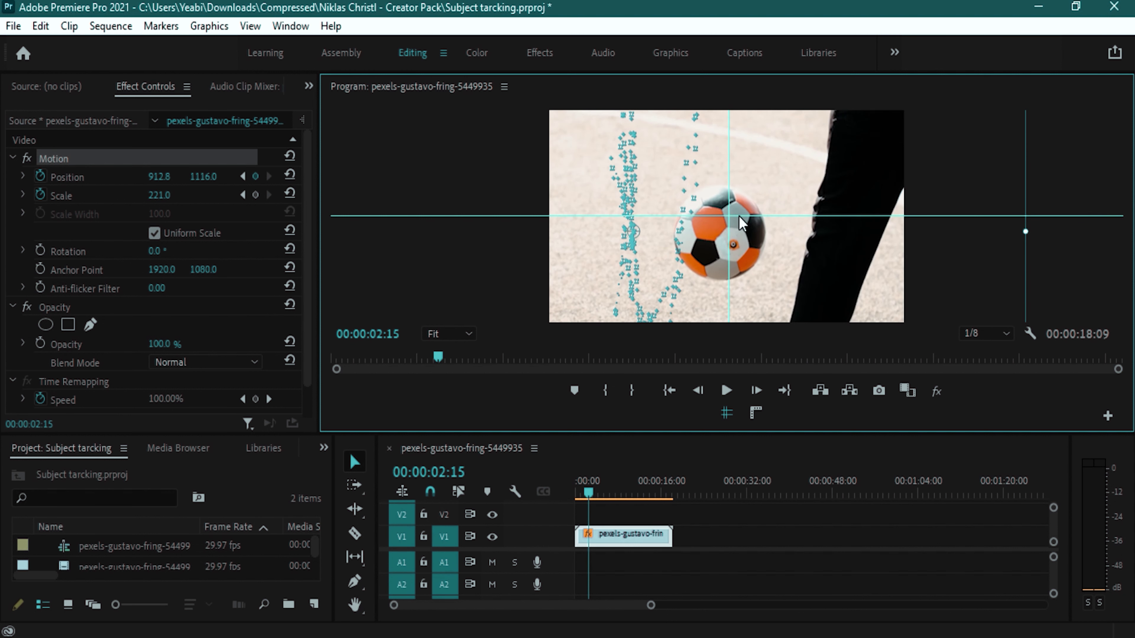
key("Right")
key("Right")
left_click_drag(745, 183, 771, 299)
key("Right")
key("Right")
key("Right")
key("Right")
key("Right")
key("Right")
key("Right")
key("Right")
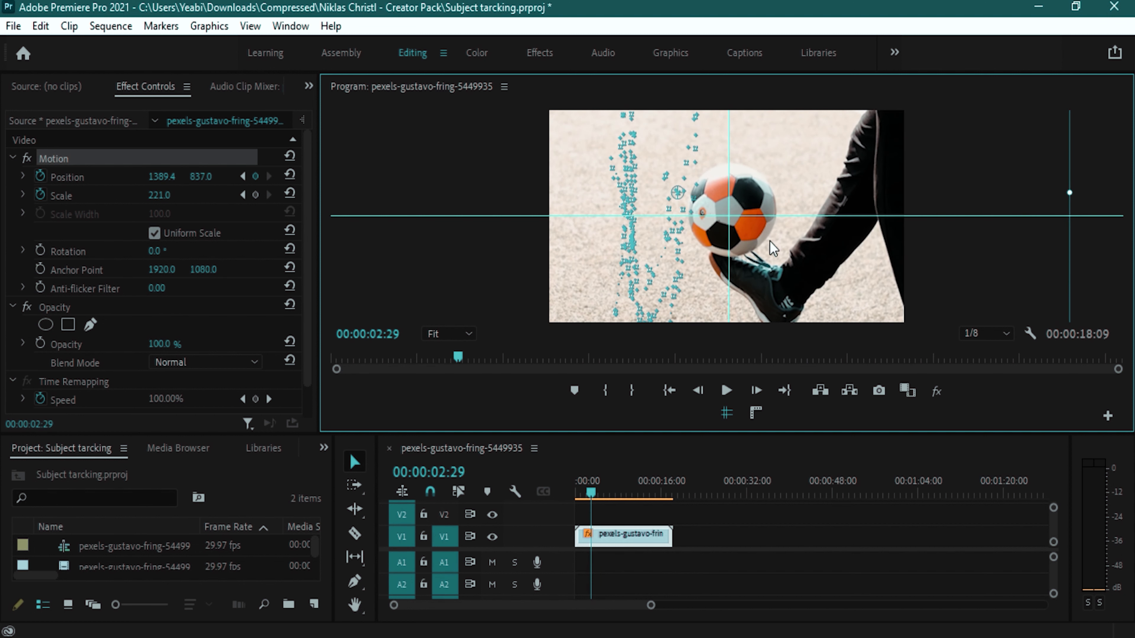
Continue the ball-centring position keyframes frame by frame from 00:00:02:29 to 00:00:03:07
key("Right")
left_click_drag(753, 204, 744, 225)
key("Right")
key("Right")
key("Right")
key("Right")
key("Right")
key("Right")
key("Right")
key("Right")
key("Right")
key("Right")
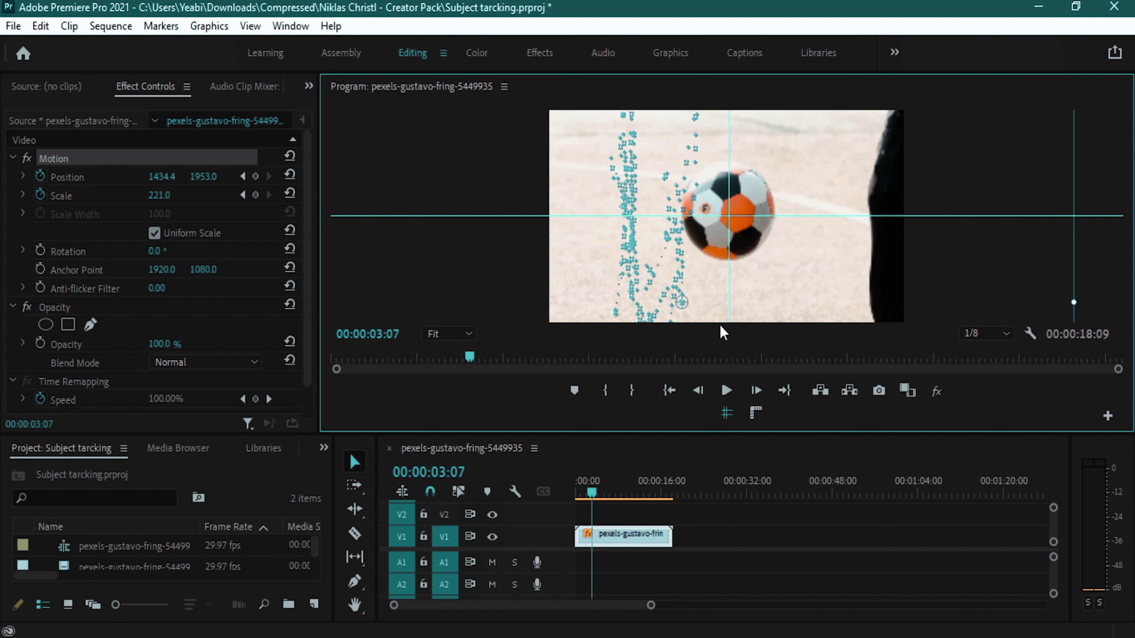
Reposition the clip frame by frame from 00:00:03:07 to 00:00:03:19 so the ball stays centred on the guides
left_click_drag(746, 274, 753, 199)
key("Right")
left_click_drag(736, 255, 763, 251)
key("Right")
key("Right")
key("Right")
key("Right")
key("Right")
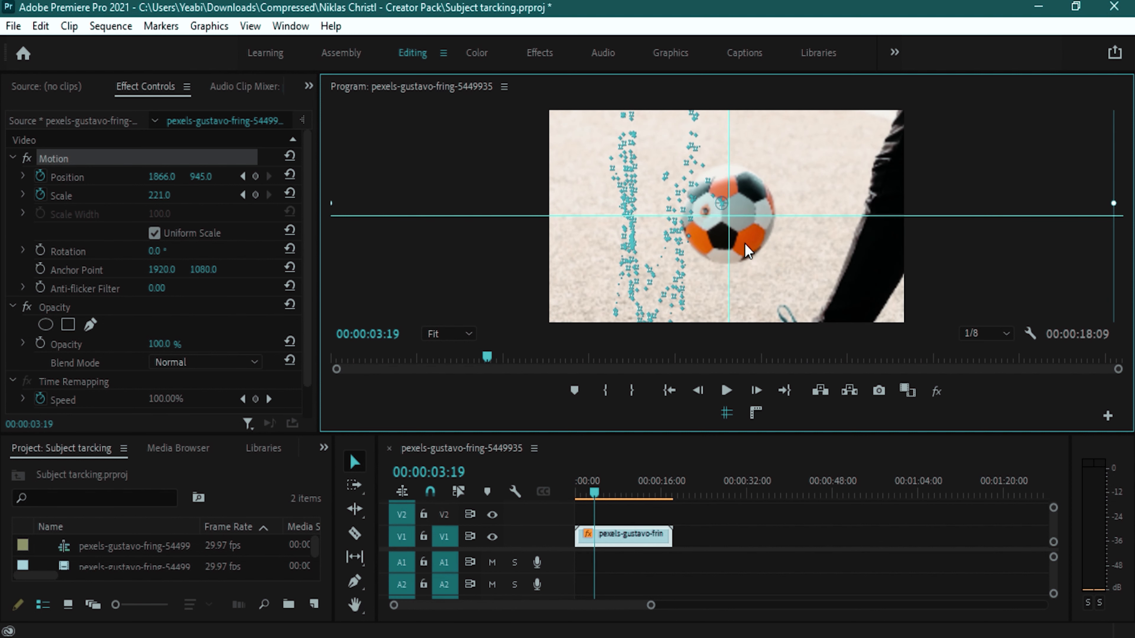
Add position keyframes from 00:00:03:19 to 00:00:04:00, following the ball down to the foot and keeping it centred
key("Right")
key("Right")
key("Right")
key("Right")
key("Right")
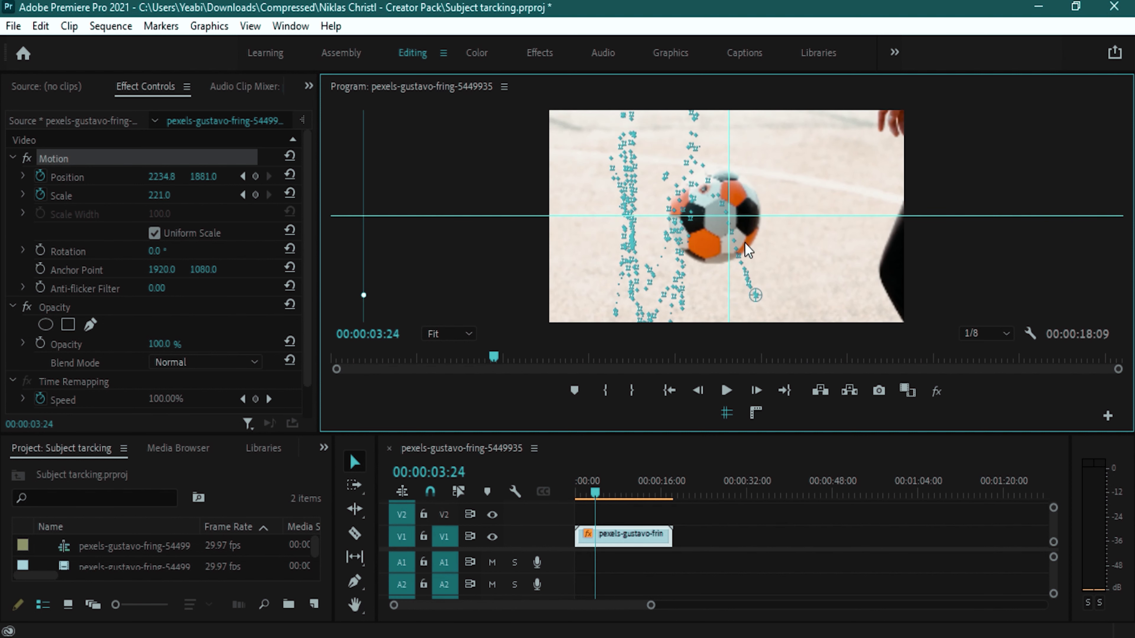
key("Right")
key("Right")
key("Right")
key("Right")
key("Right")
key("Right")
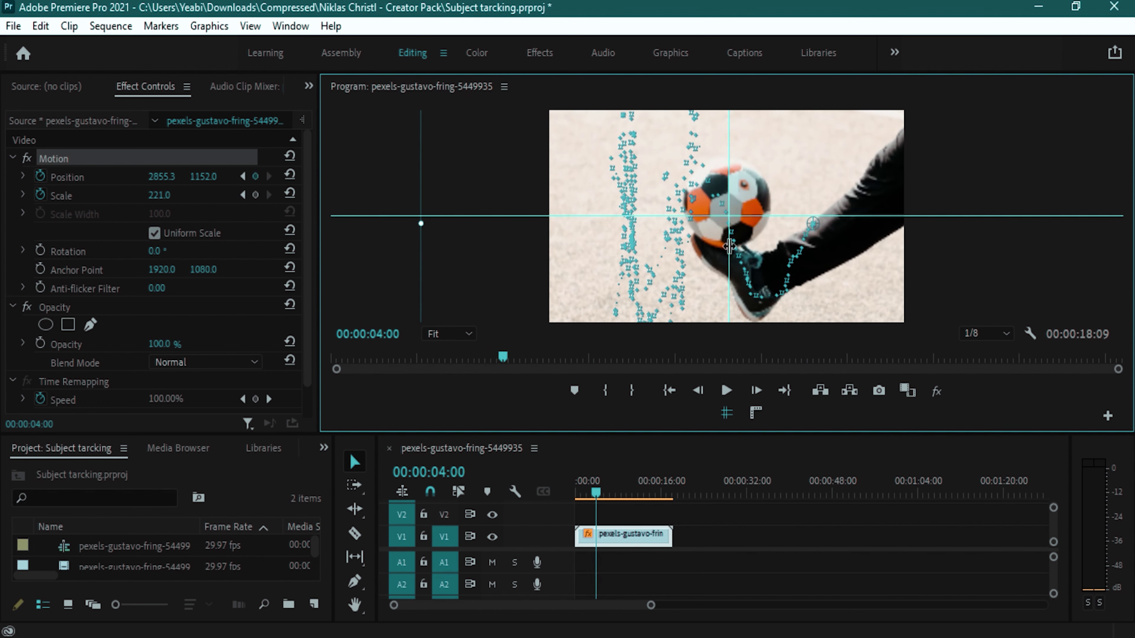
Keyframe the clip's position from 00:00:04:00 to 00:00:04:09 to follow the ball's bounce off the foot
key("Right")
key("Right")
key("Right")
key("Right")
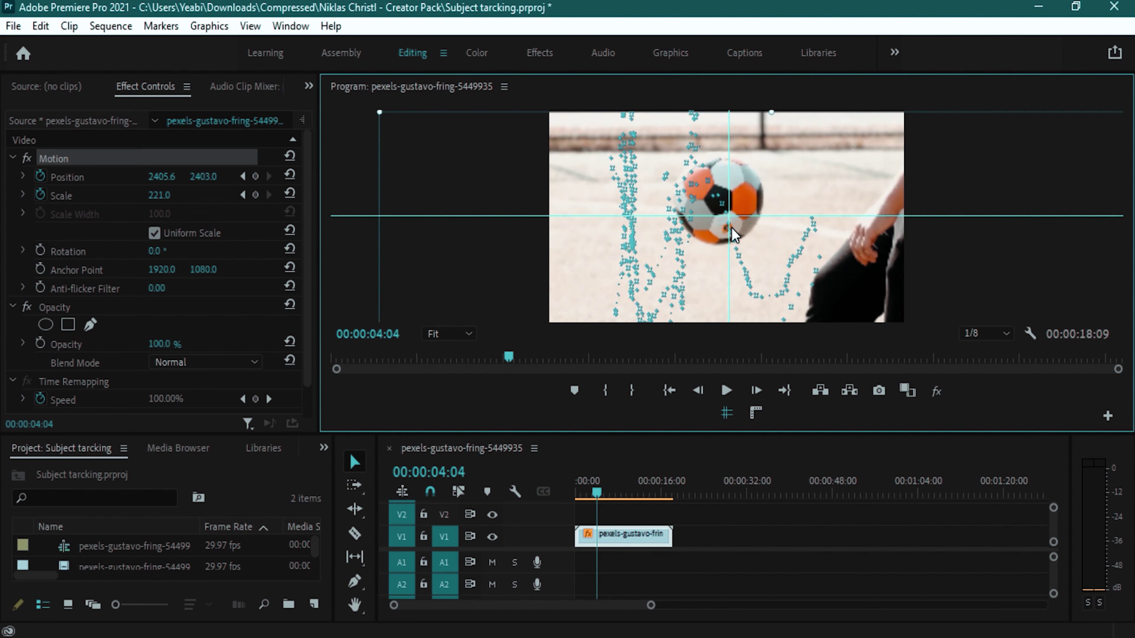
key("Right")
key("Right")
key("Right")
key("Right")
key("Right")
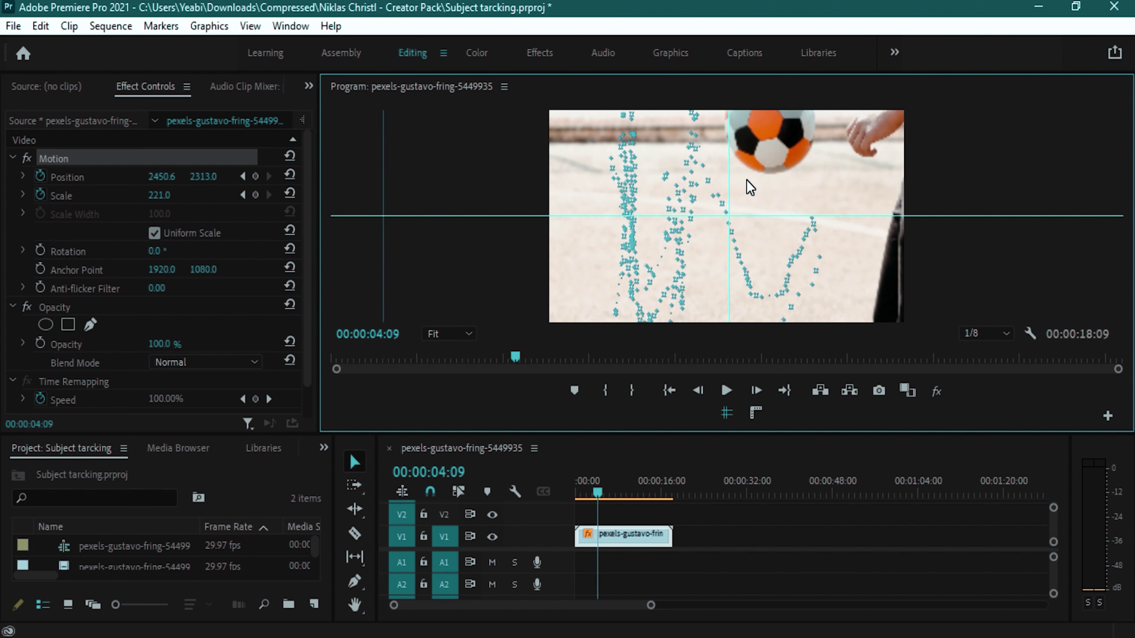
Raise the clip's scale to 341 at 00:00:04:11 and move the enlarged ball back towards the guides' crossing
key("Right")
key("Right")
left_click_drag(747, 180, 763, 215)
left_click_drag(159, 196, 223, 196)
left_click_drag(799, 117, 792, 172)
left_click_drag(158, 196, 201, 196)
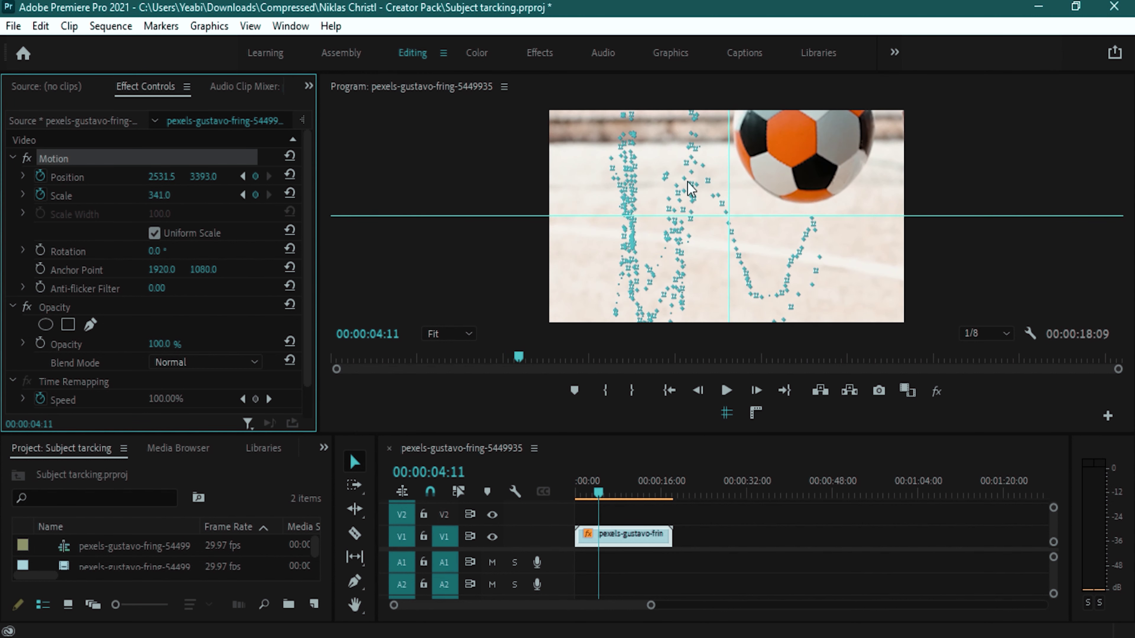
left_click_drag(783, 180, 709, 230)
Recentre the enlarged ball with position keyframes frame by frame from 00:00:04:11 to 00:00:04:18
key("Right")
key("Right")
key("Right")
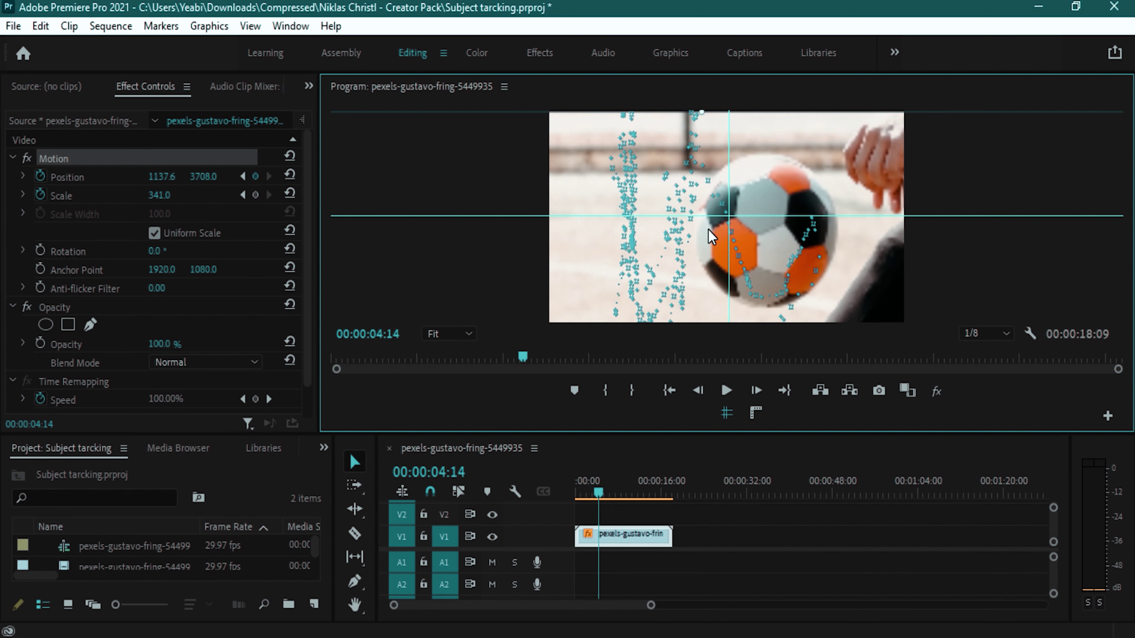
key("Right")
key("Right")
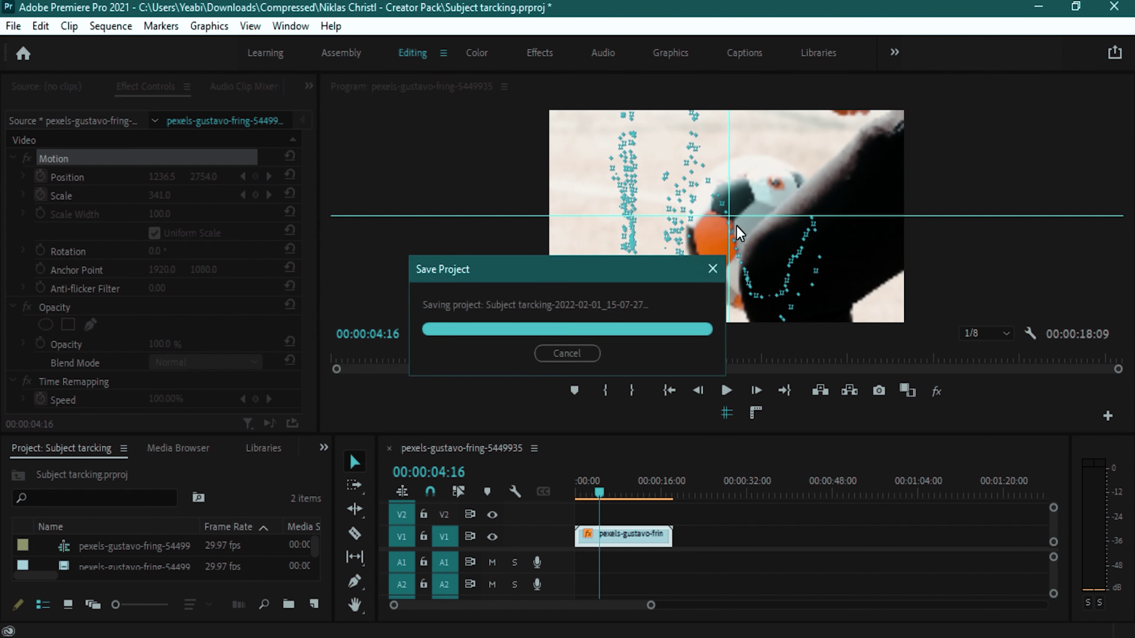
key("Right")
key("Right")
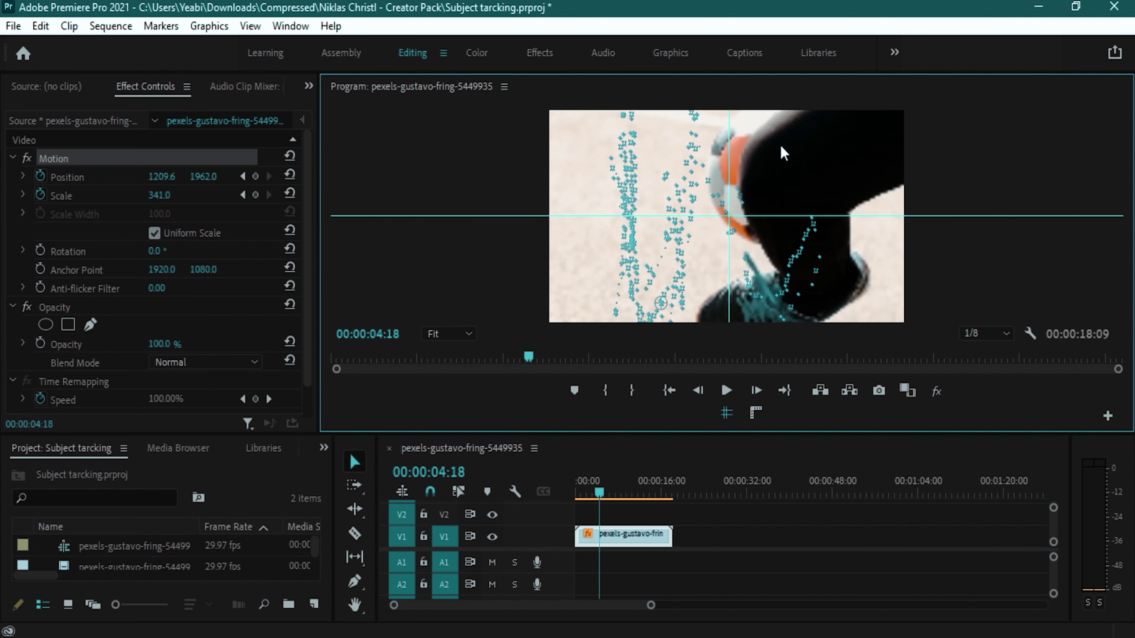
Extend the position keyframes from 00:00:04:18 to 00:00:04:27, tracking the ball until the player holds it in his hand
key("Right")
key("Right")
key("Right")
key("Right")
key("Right")
key("Right")
key("Right")
key("Right")
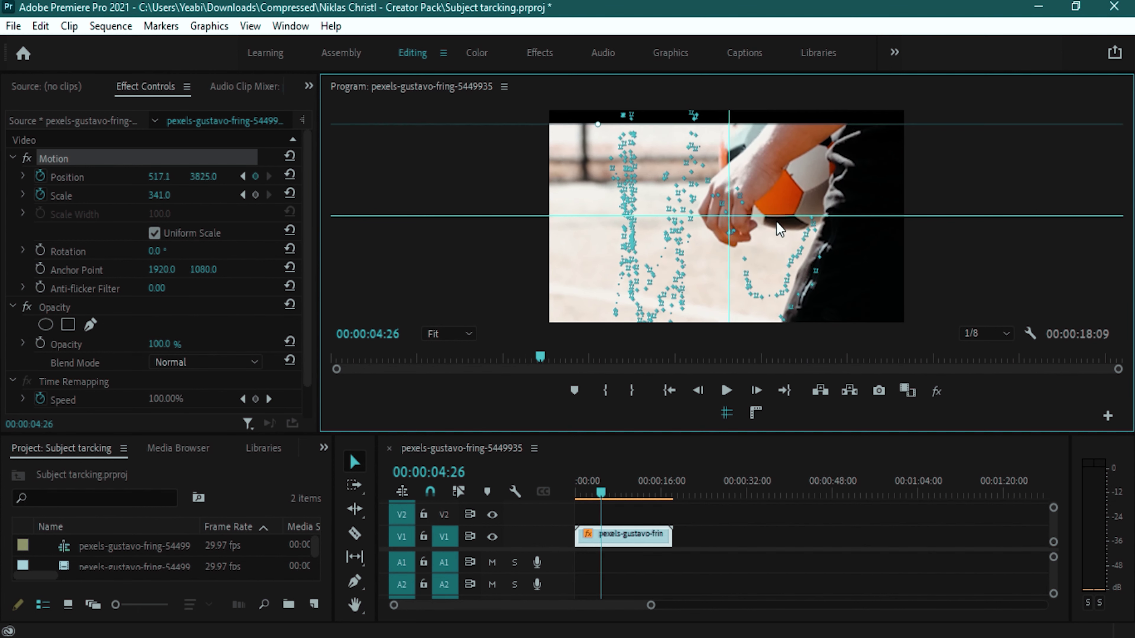
key("Right")
Split the clip at 00:00:04:27, move the untracked remainder far along V1, and play the tracked part from the start
key("c")
left_click(624, 534)
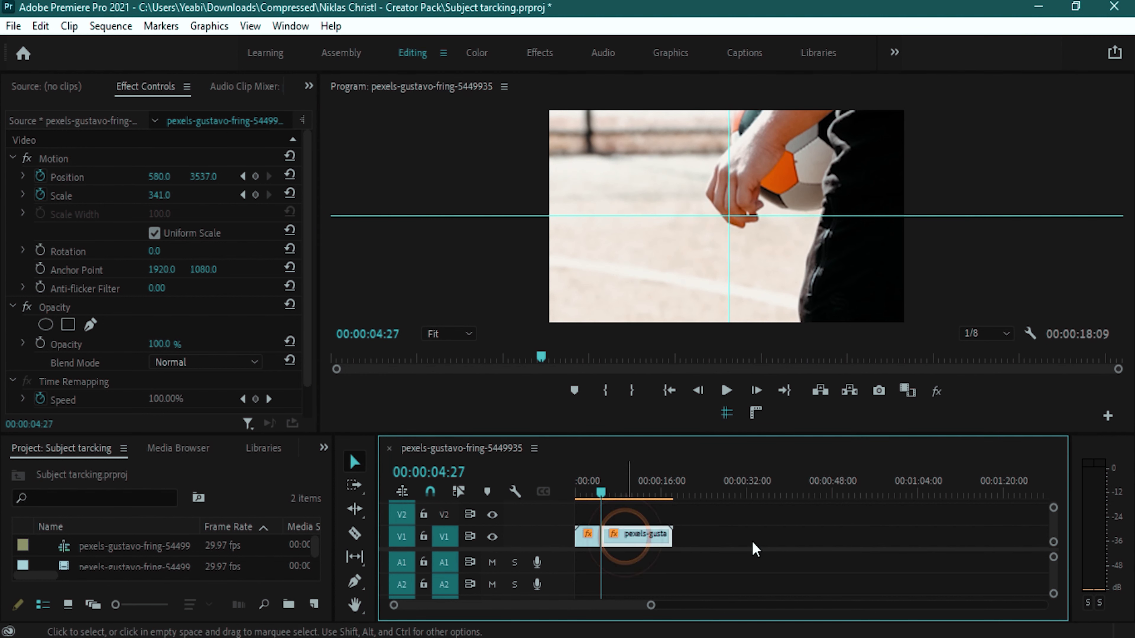
left_click_drag(753, 543, 846, 541)
left_click_drag(601, 492, 570, 512)
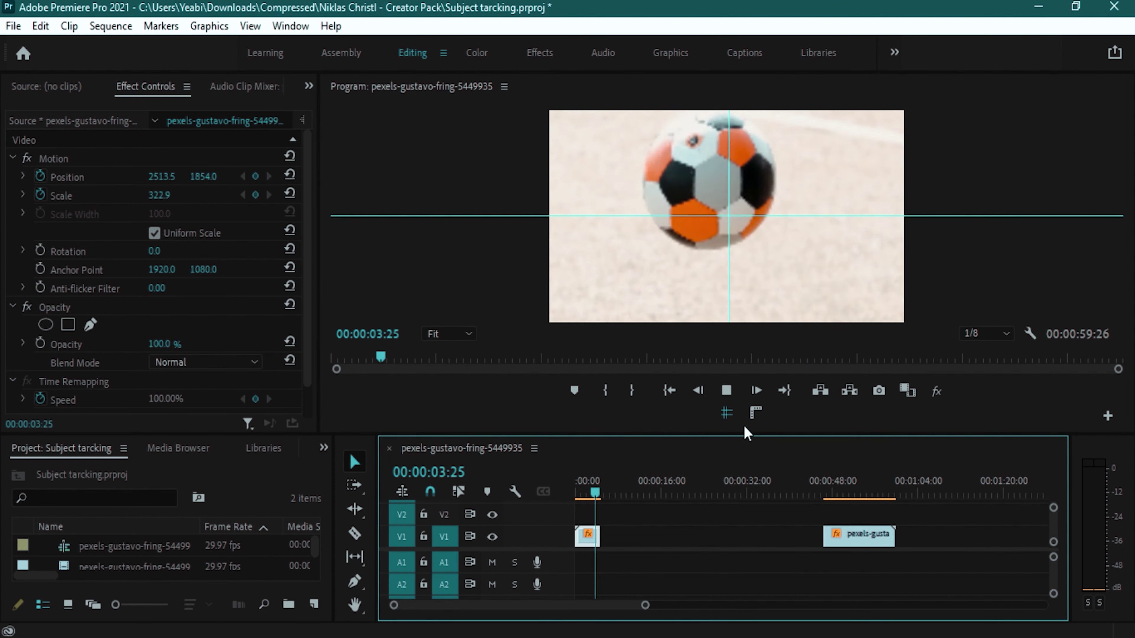
Set the tracked clip's speed to 50%
right_click(587, 535)
left_click(603, 518)
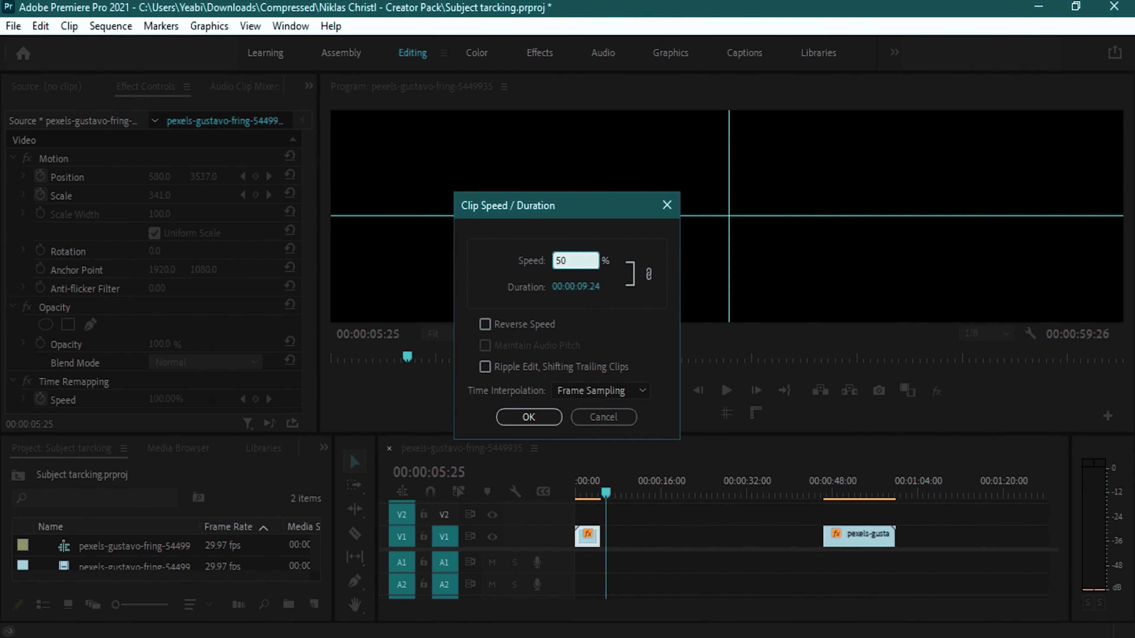
key("Return")
Play the slowed tracked clip from the start of the sequence to check the effect, and stop playback past its end
left_click_drag(606, 494, 571, 498)
key("space")
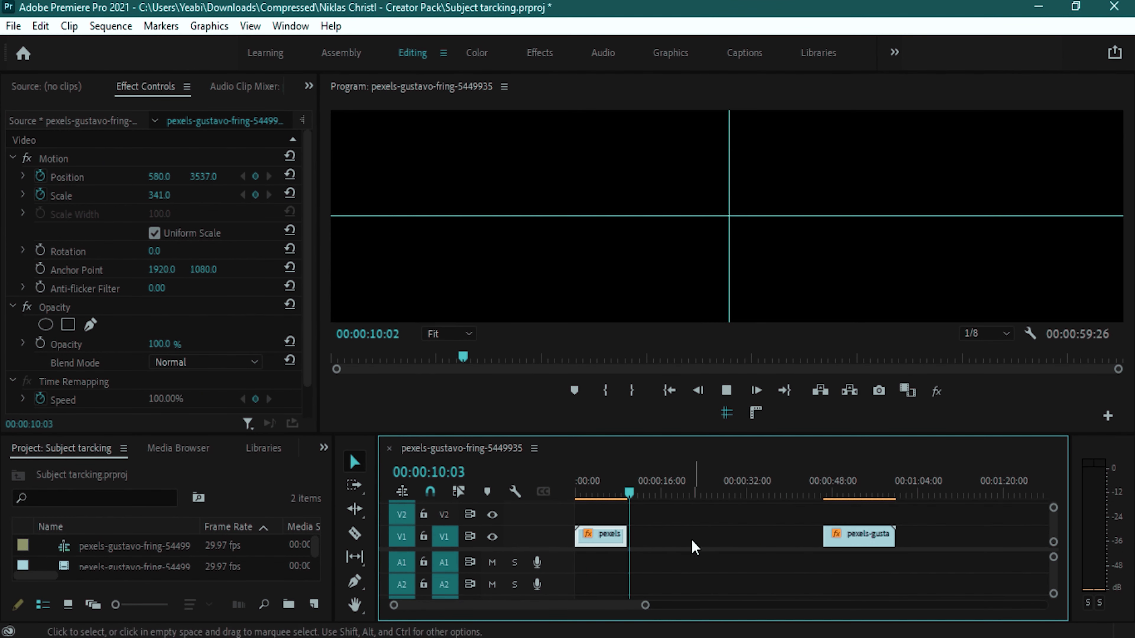
left_click(726, 400)
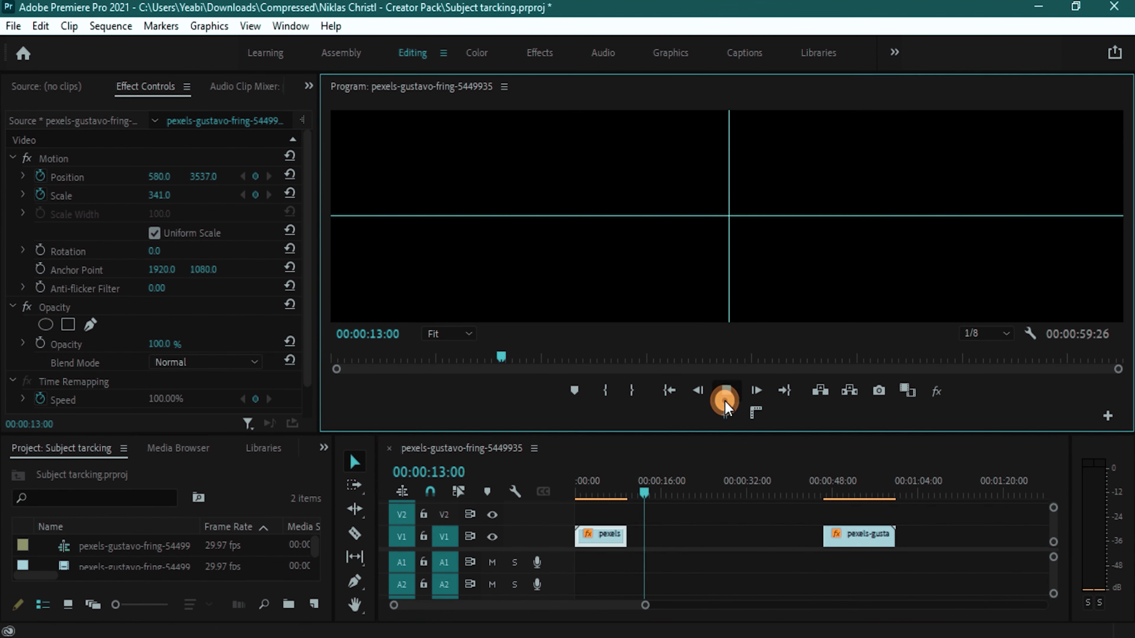